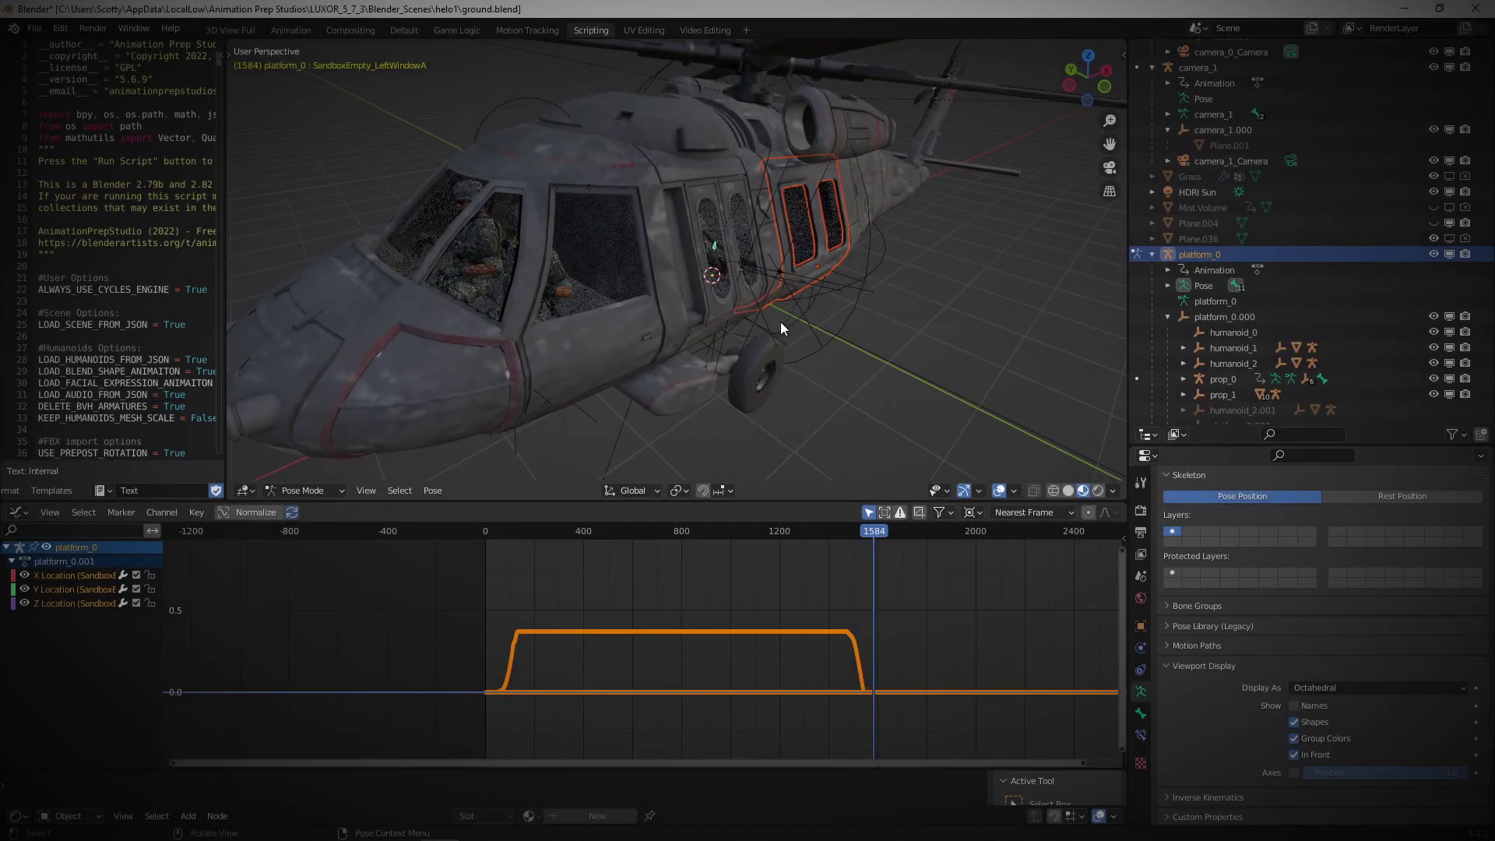
Step: Zoom toward the cockpit's SAFE and HOLD panels to reach the glowing red button
{"action": "scroll", "coordinate": [781, 321], "scroll_direction": "up", "scroll_amount": 3}
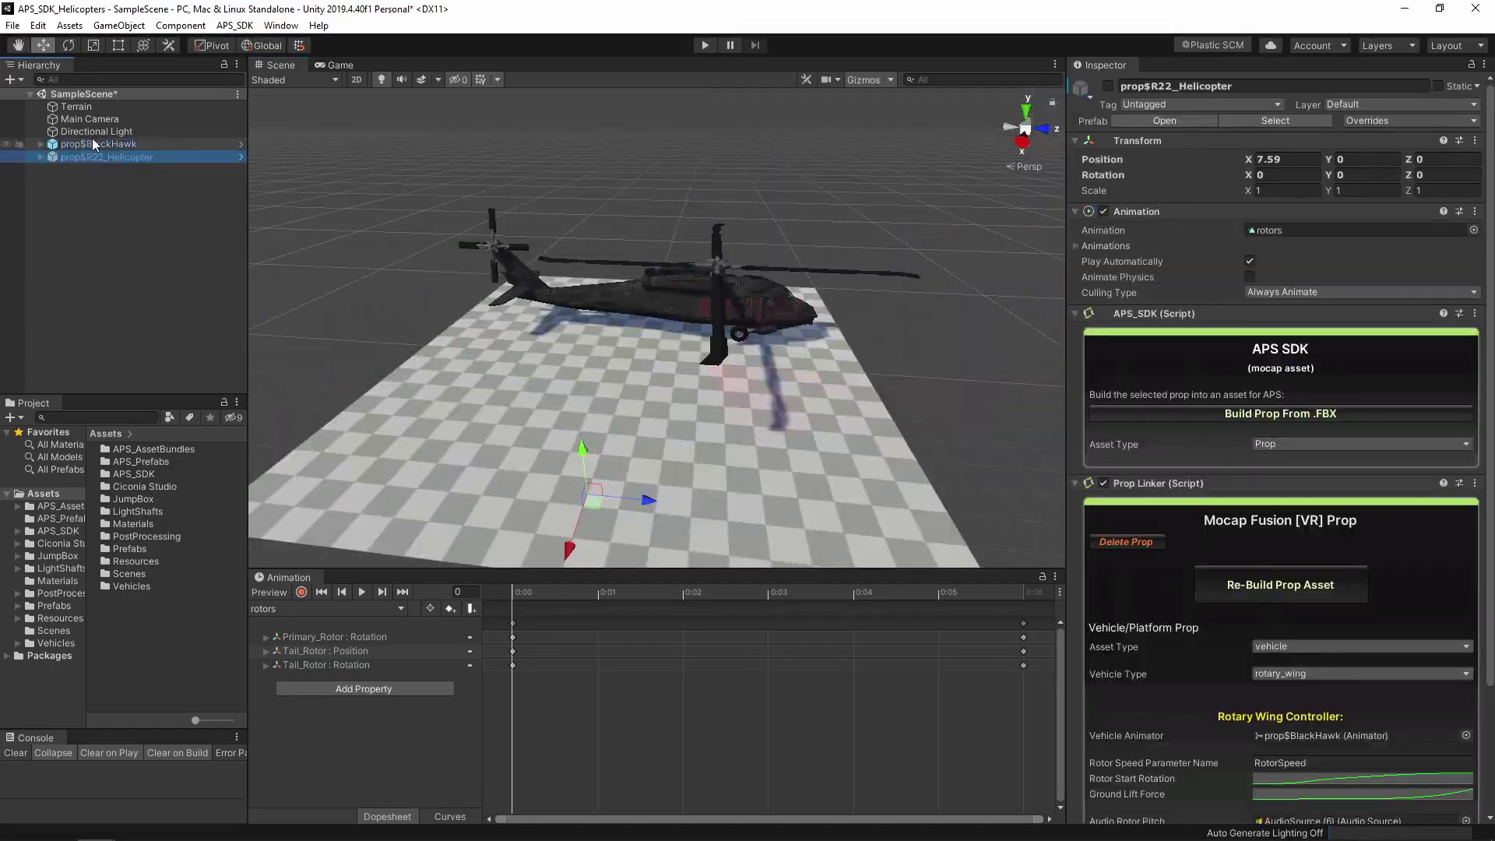
Step: Select prop$BlackHawk and expand its Animator to show the Blackhawk Animator controller and BlackHawkAvatar
{"action": "left_click", "coordinate": [98, 143]}
{"action": "left_click_drag", "start_coordinate": [405, 218], "coordinate": [619, 335], "text": "alt"}
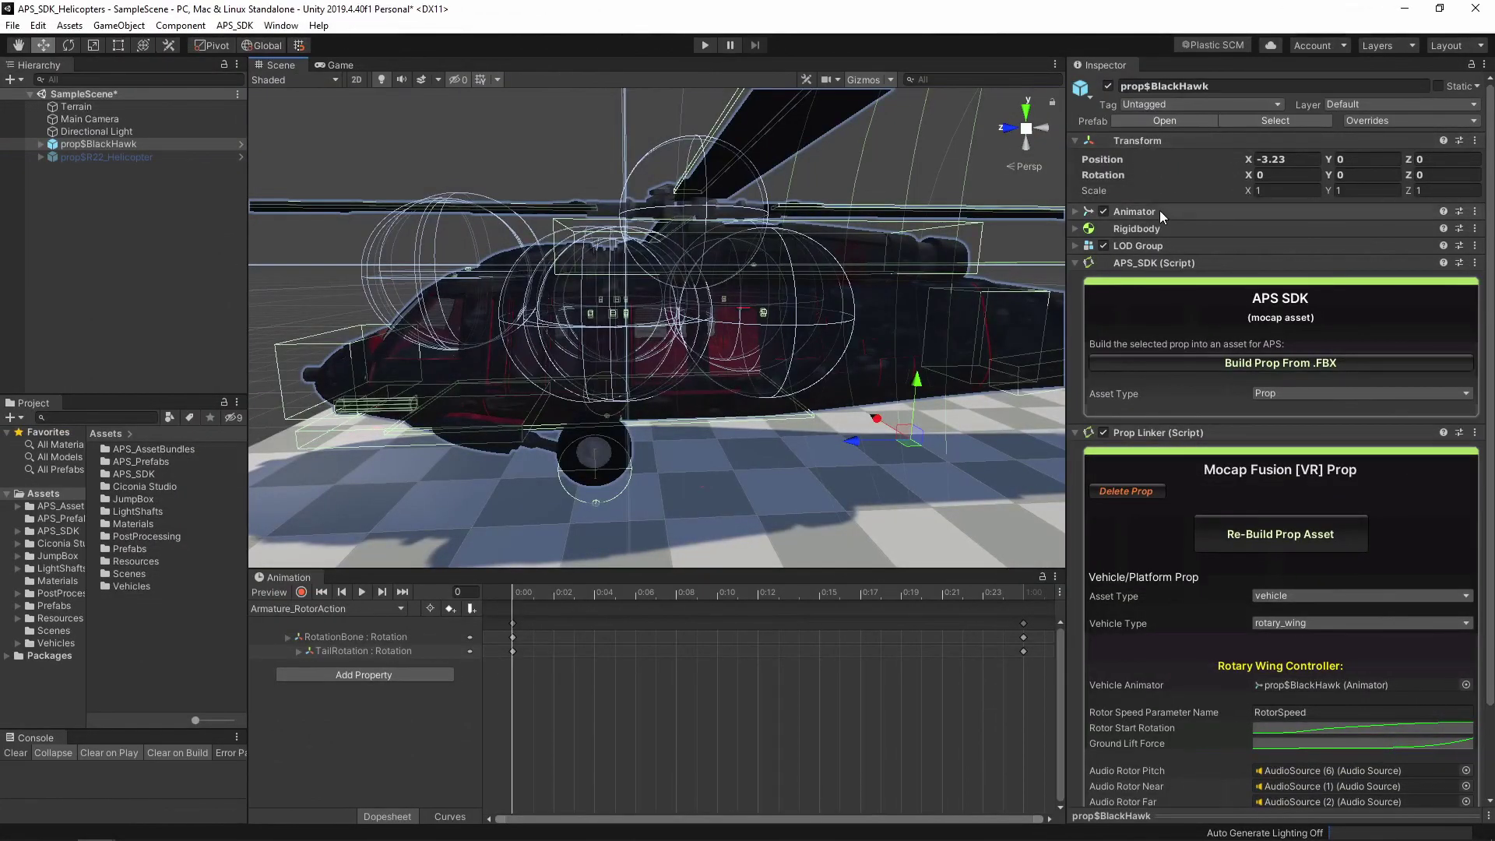
{"action": "left_click", "coordinate": [1161, 210]}
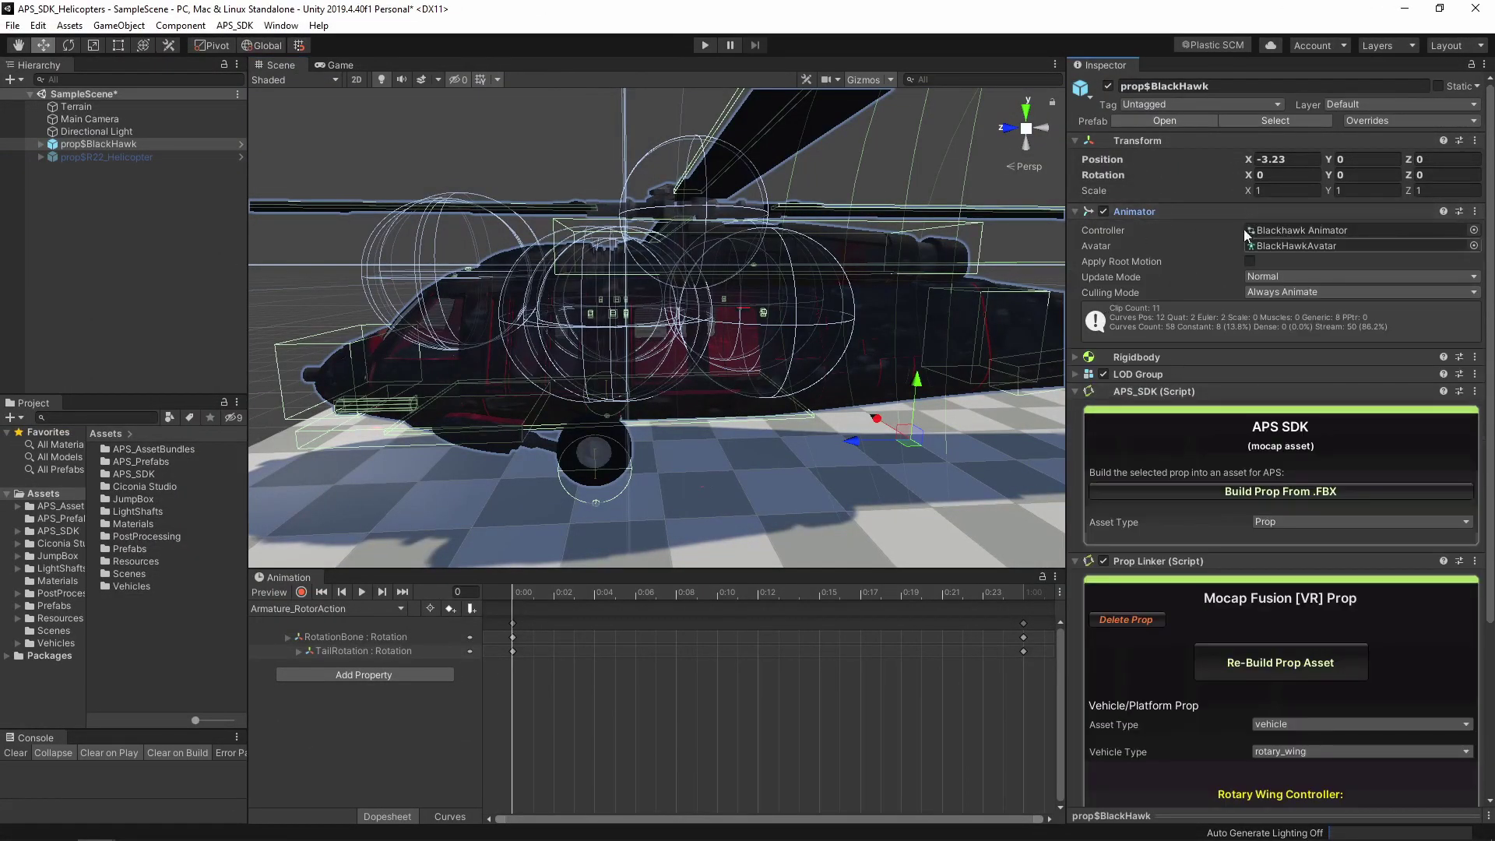
Step: Open the Blackhawk Animator graph docked below the Scene view, show Parameters, and enter Play mode
{"action": "double_click", "coordinate": [1288, 231]}
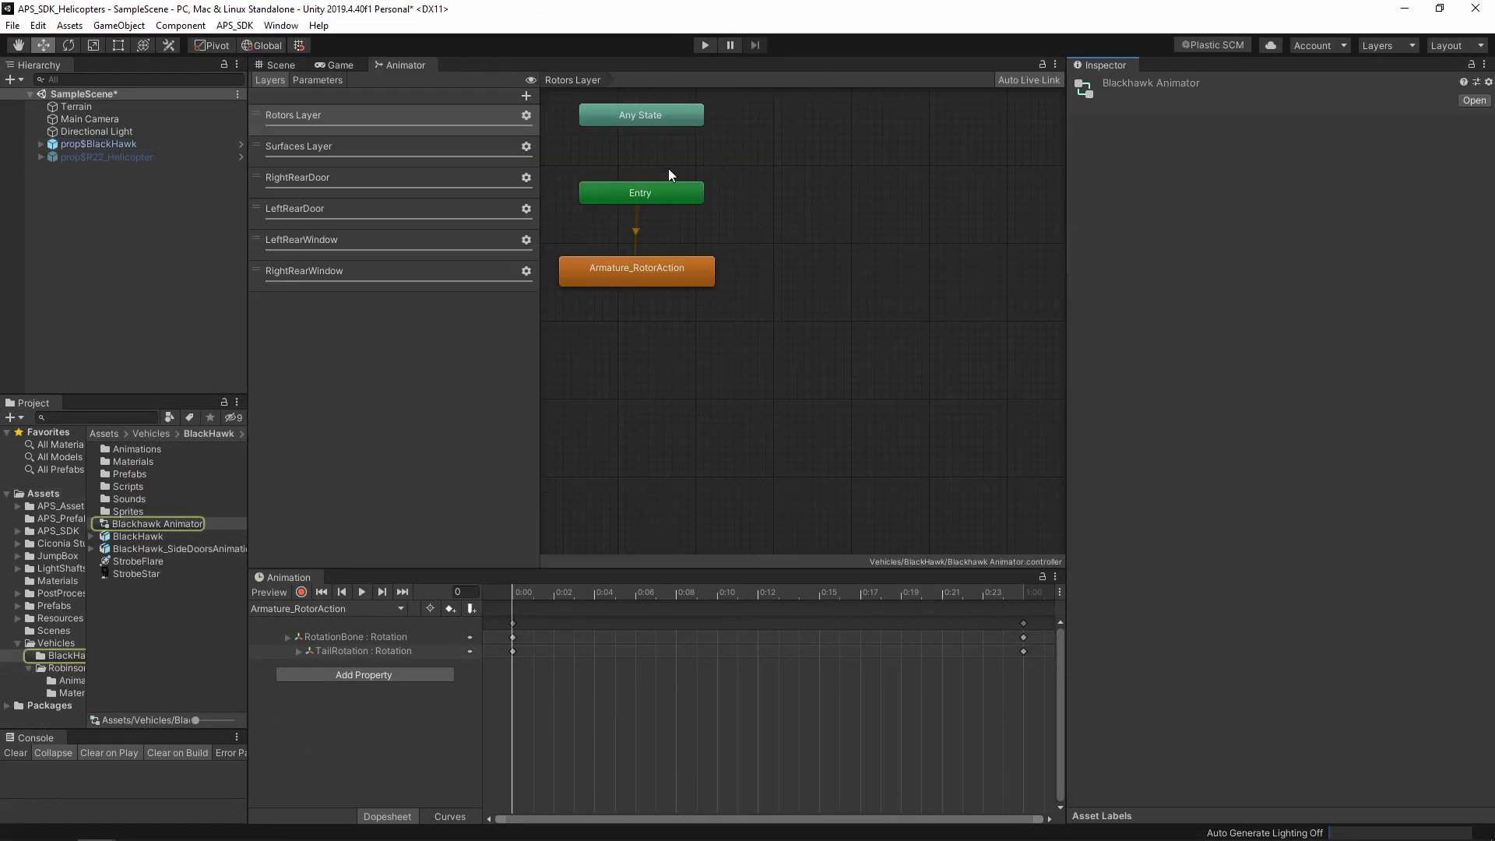
{"action": "left_click_drag", "start_coordinate": [401, 66], "coordinate": [411, 593]}
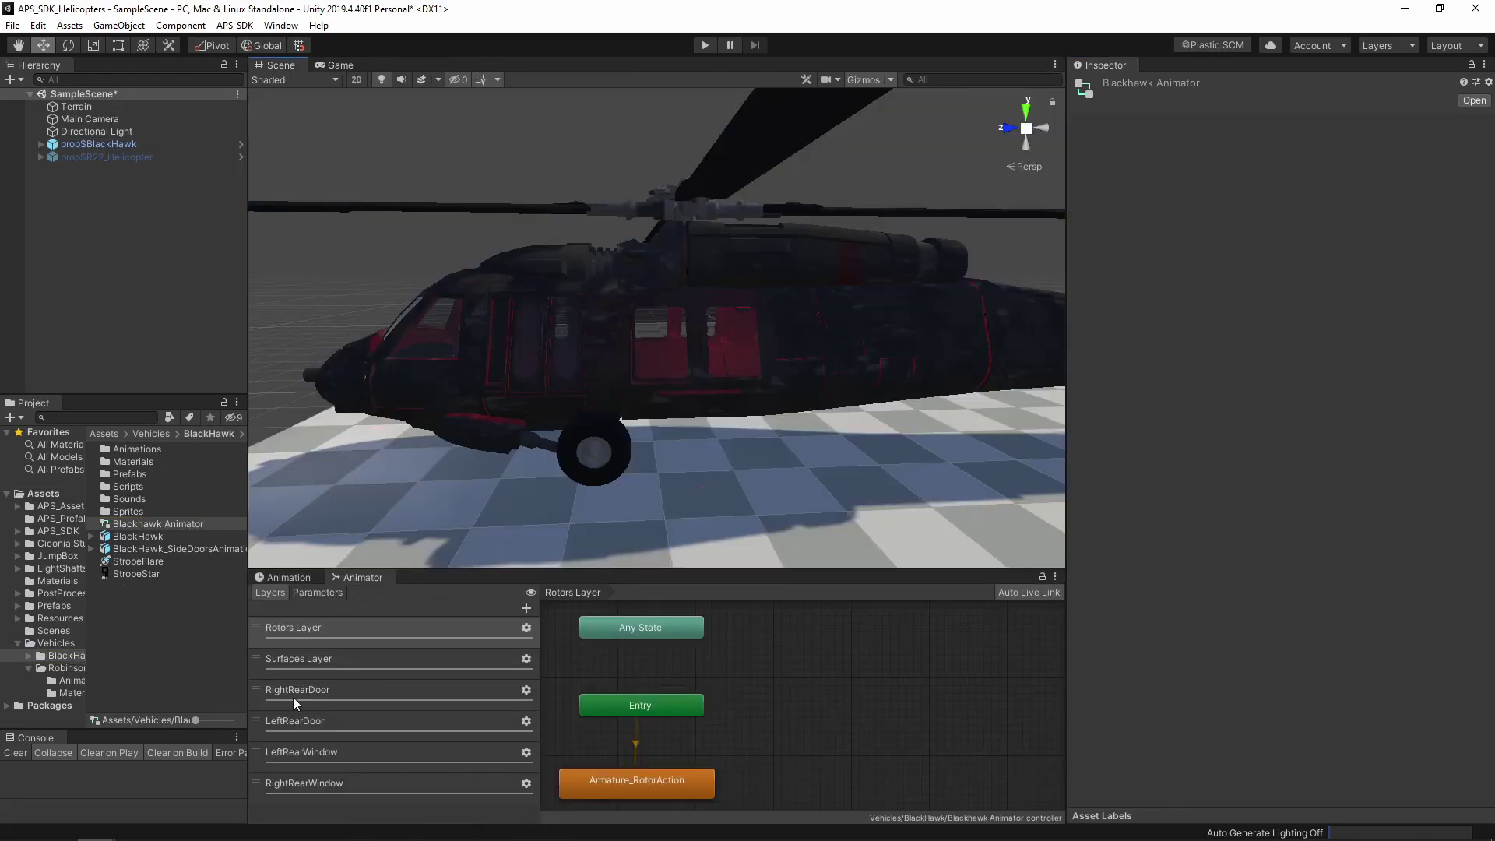
{"action": "left_click", "coordinate": [316, 594]}
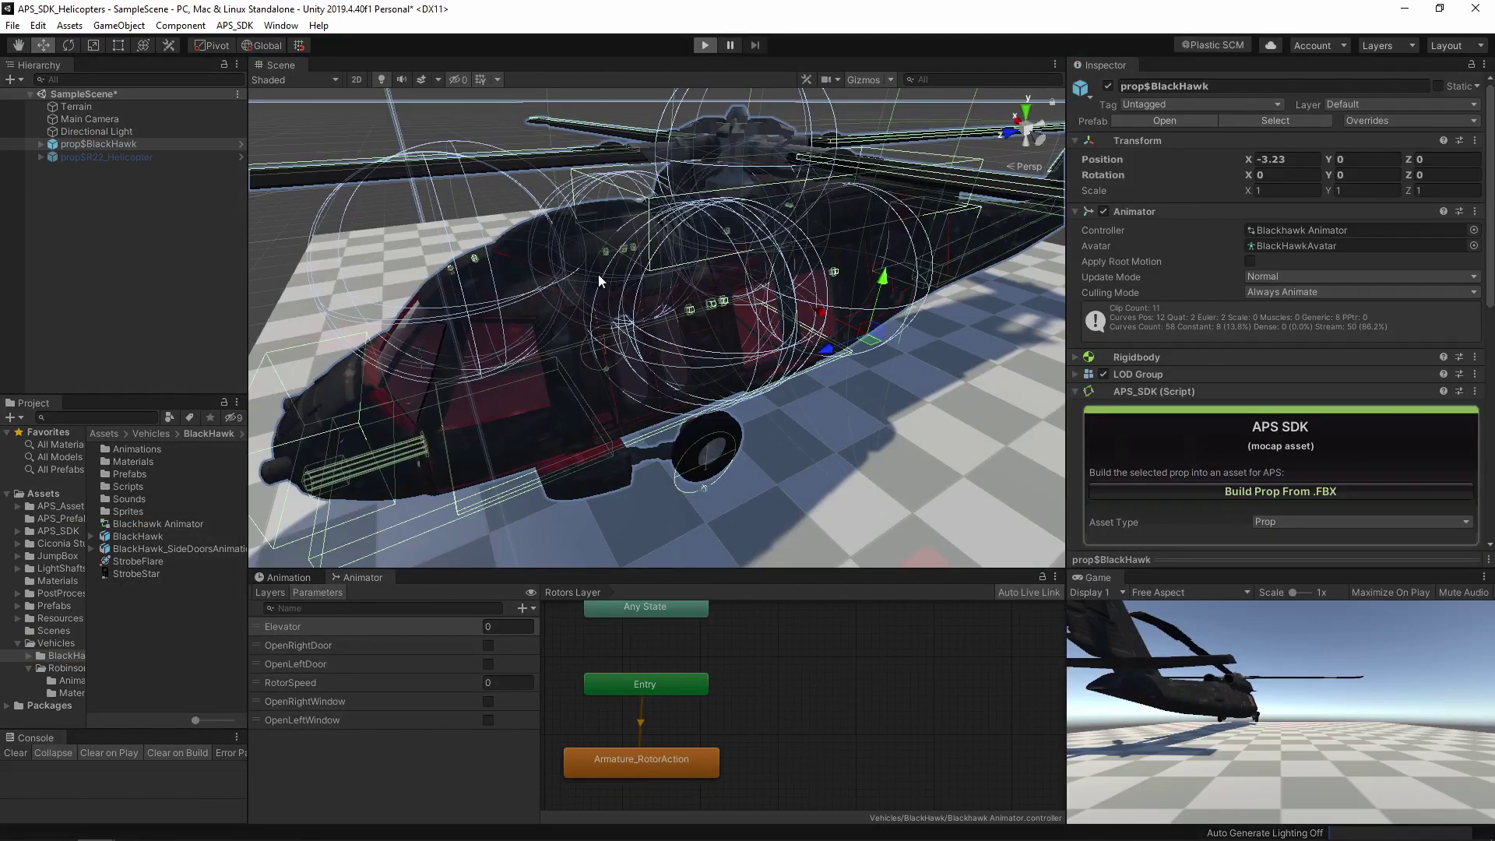
{"action": "key", "text": "ctrl+p"}
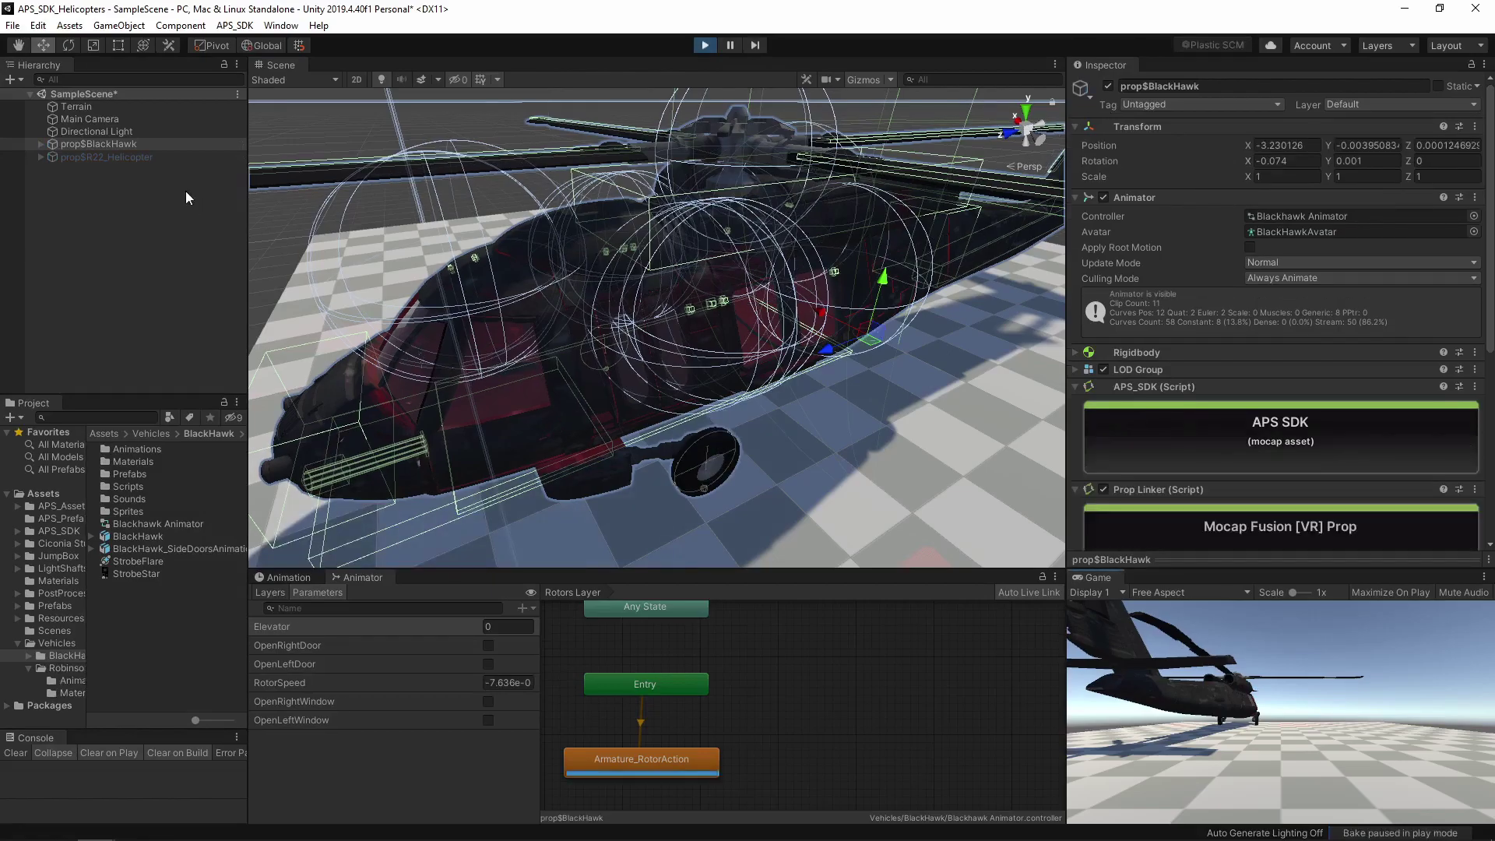
Step: Switch the Animator to the LeftRearWindow layer showing its open and close states
{"action": "middle_click_drag", "start_coordinate": [707, 458], "coordinate": [842, 273]}
{"action": "scroll", "coordinate": [842, 272], "scroll_direction": "down", "scroll_amount": 5}
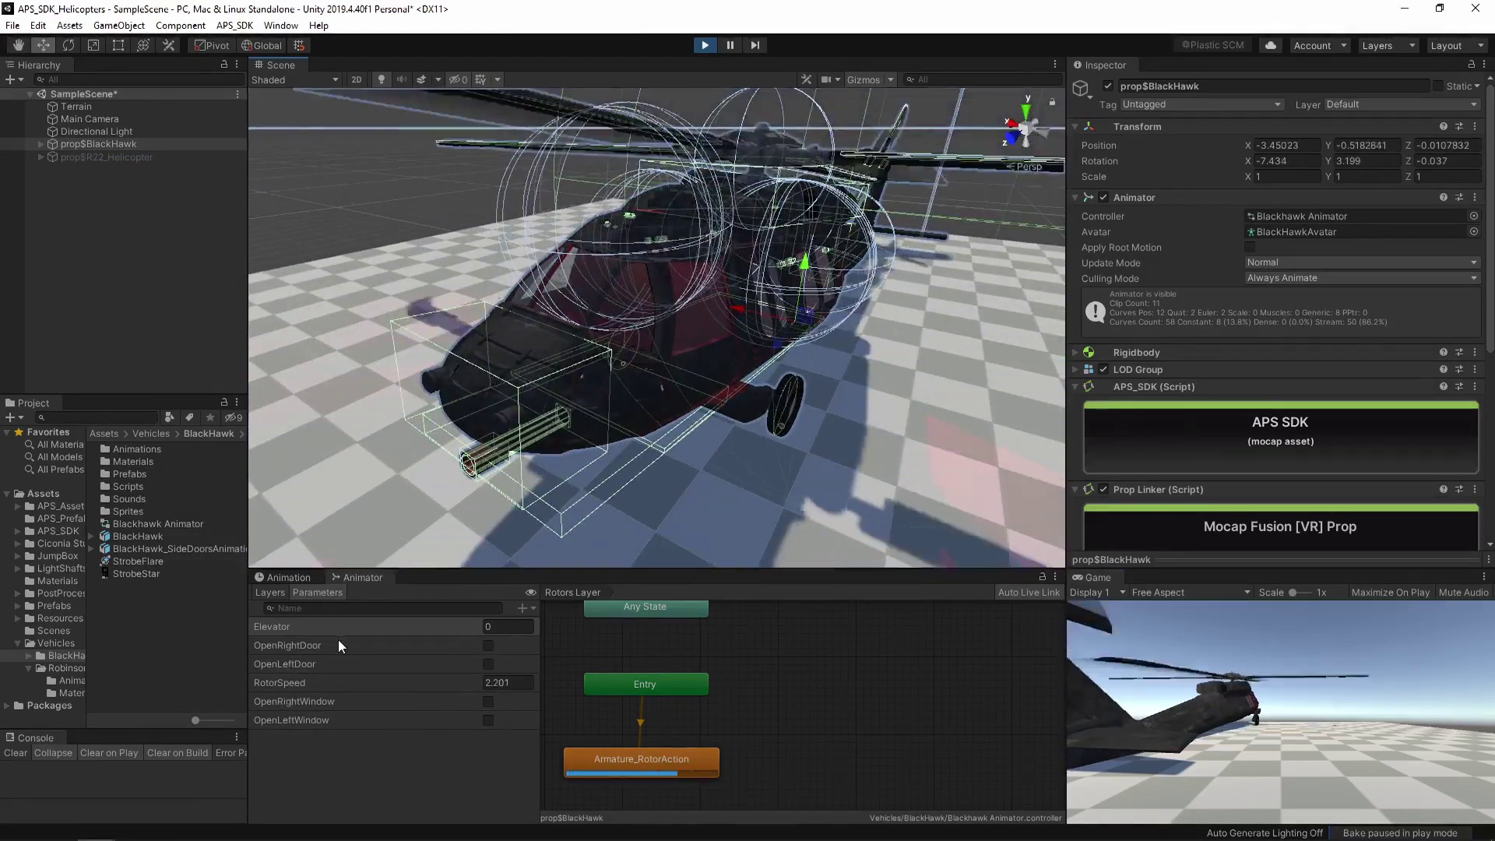
{"action": "left_click", "coordinate": [270, 592]}
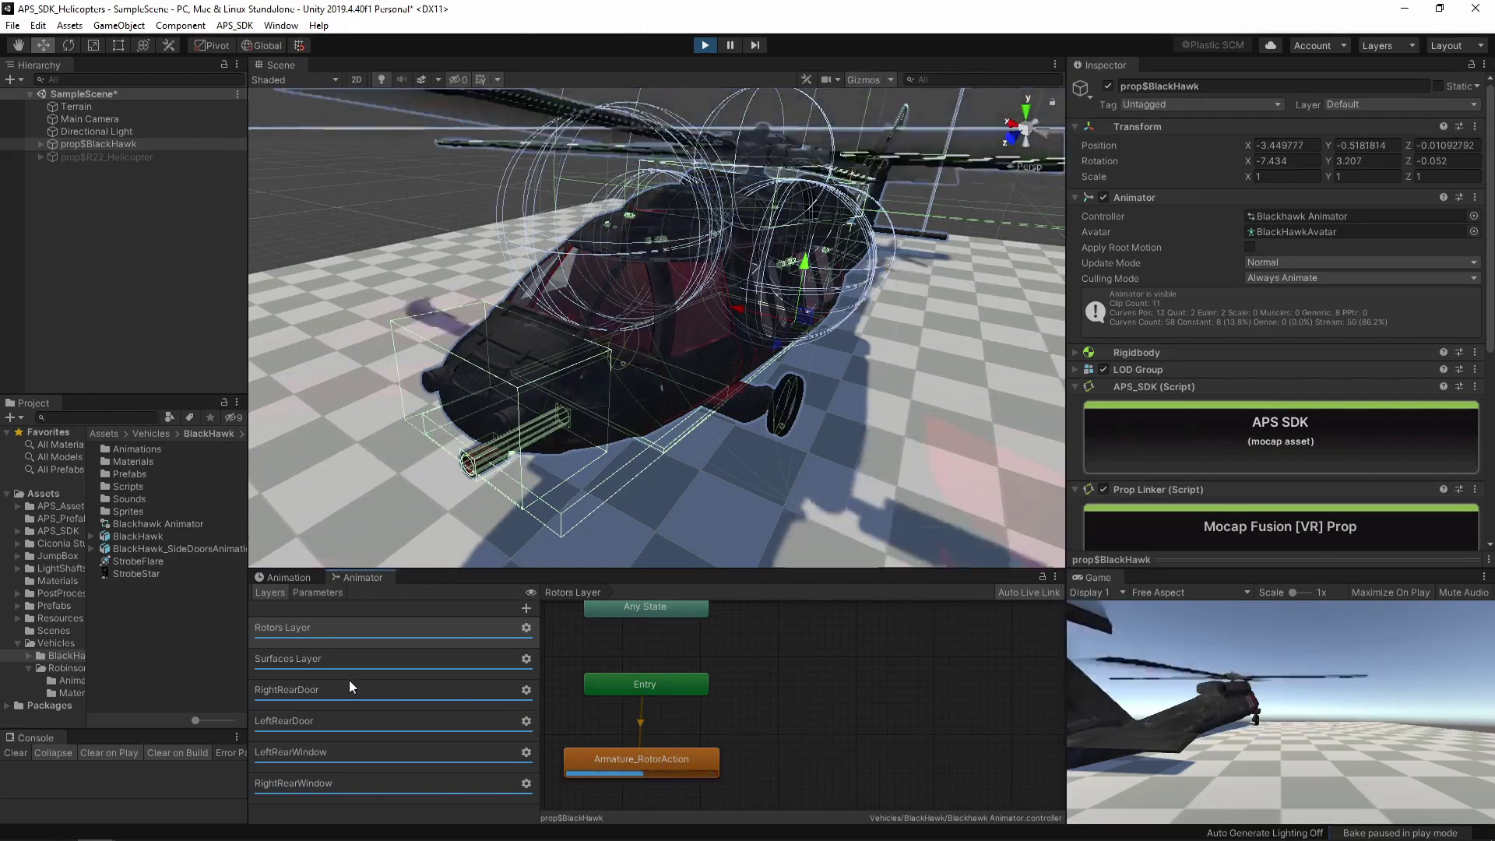
{"action": "left_click", "coordinate": [343, 751]}
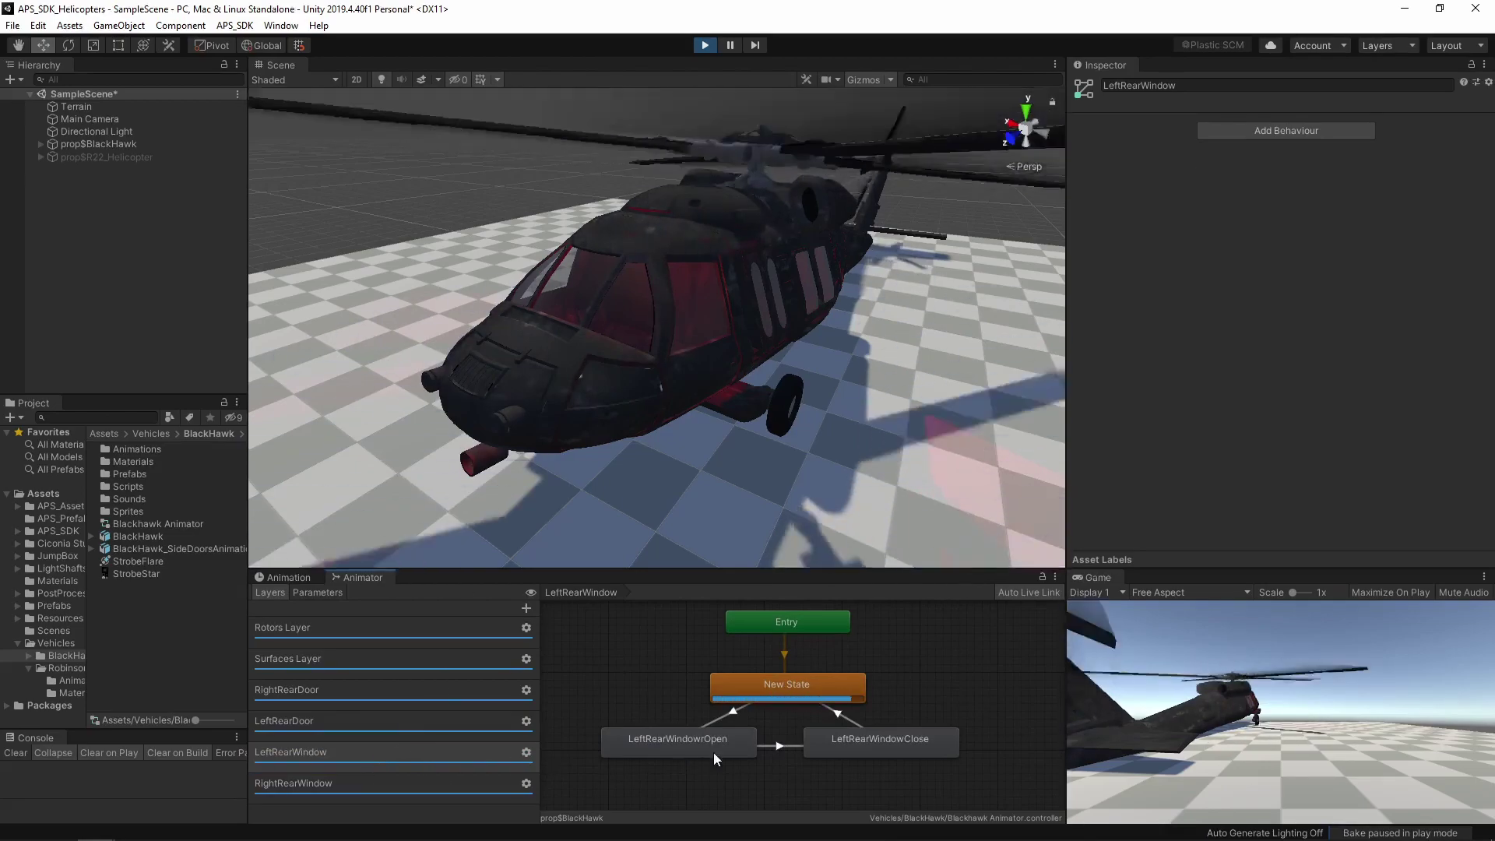
Step: Tick OpenLeftWindow to confirm the LeftRearWindowOpen transition, then exit Play mode and open APS_SDK
{"action": "left_click", "coordinate": [721, 718]}
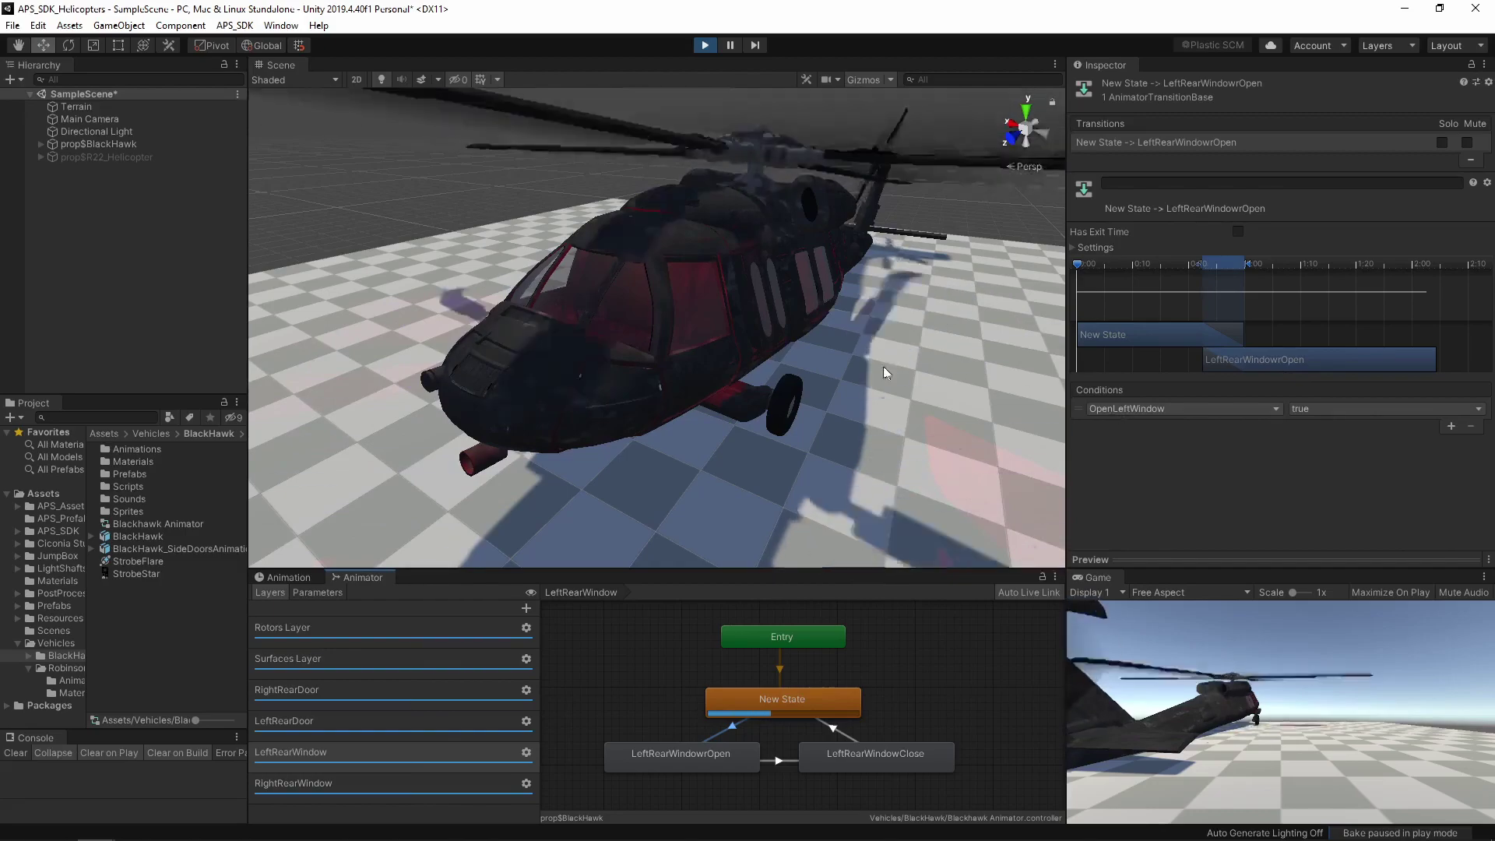
{"action": "left_click", "coordinate": [293, 594]}
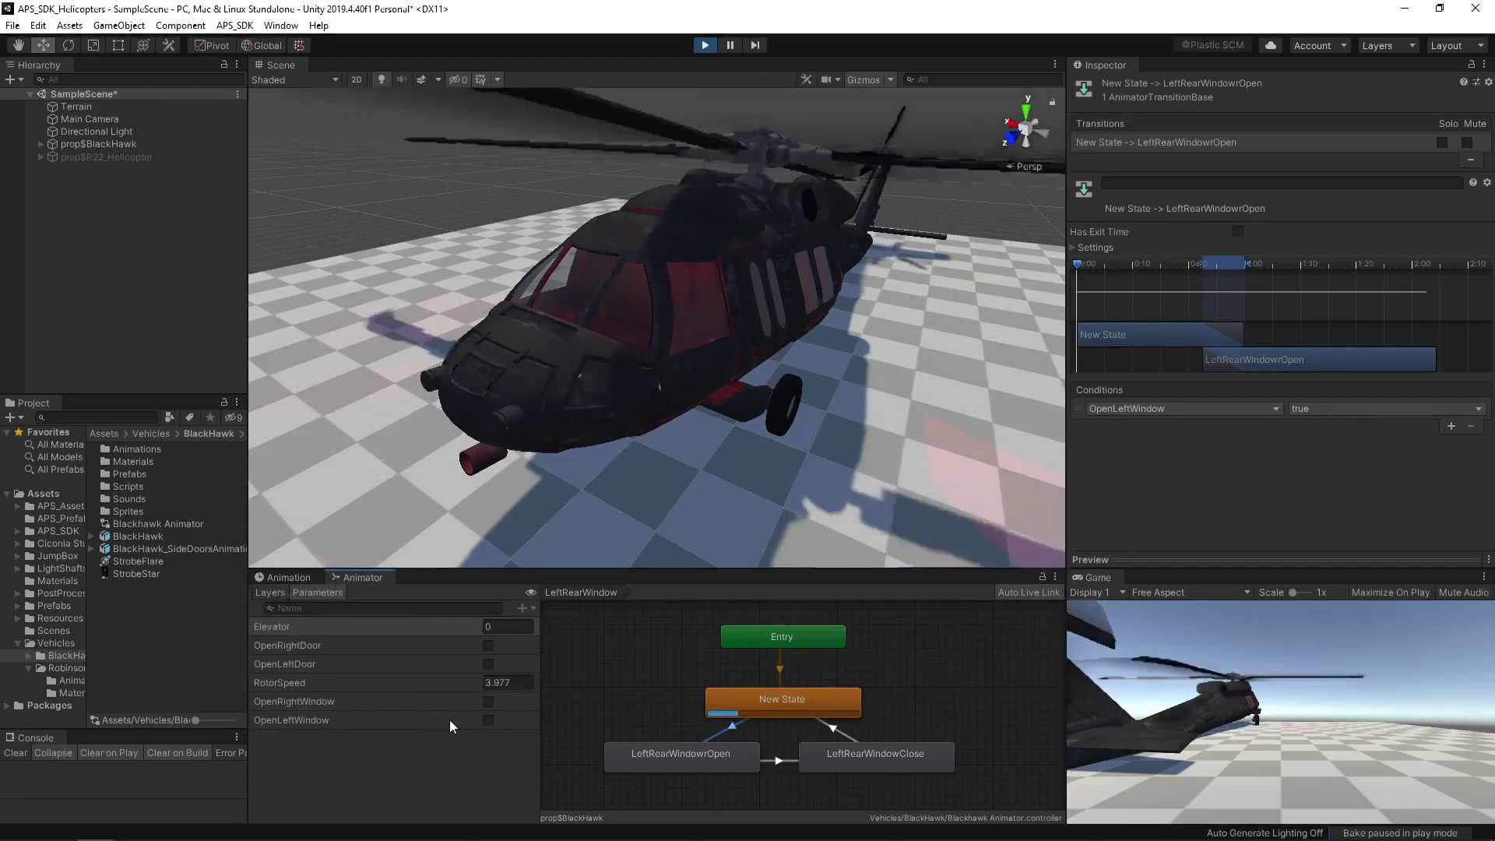
{"action": "left_click", "coordinate": [489, 718]}
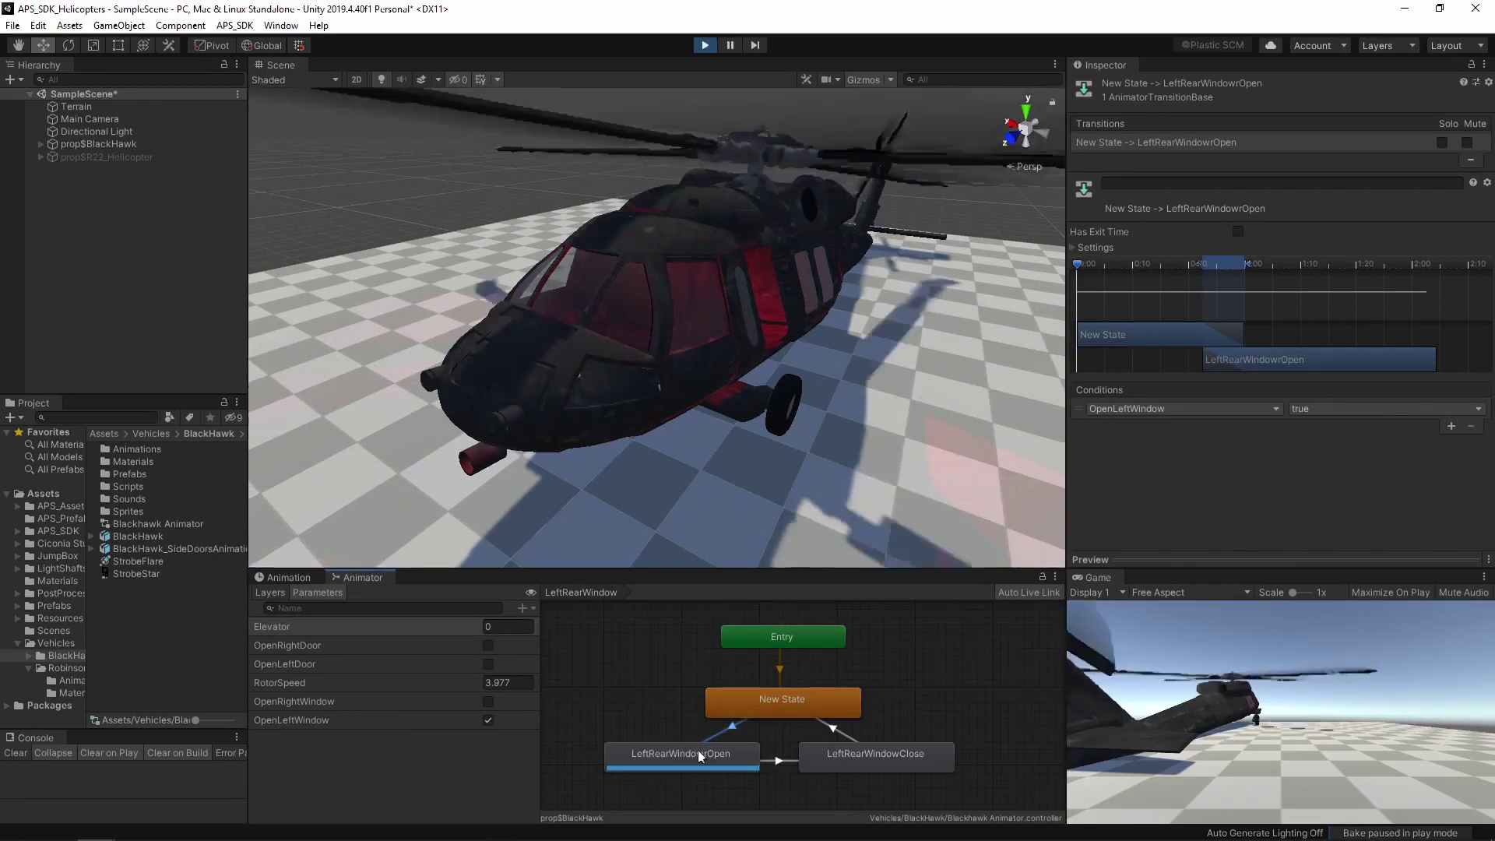
{"action": "key", "text": "ctrl+p"}
{"action": "left_click", "coordinate": [54, 531]}
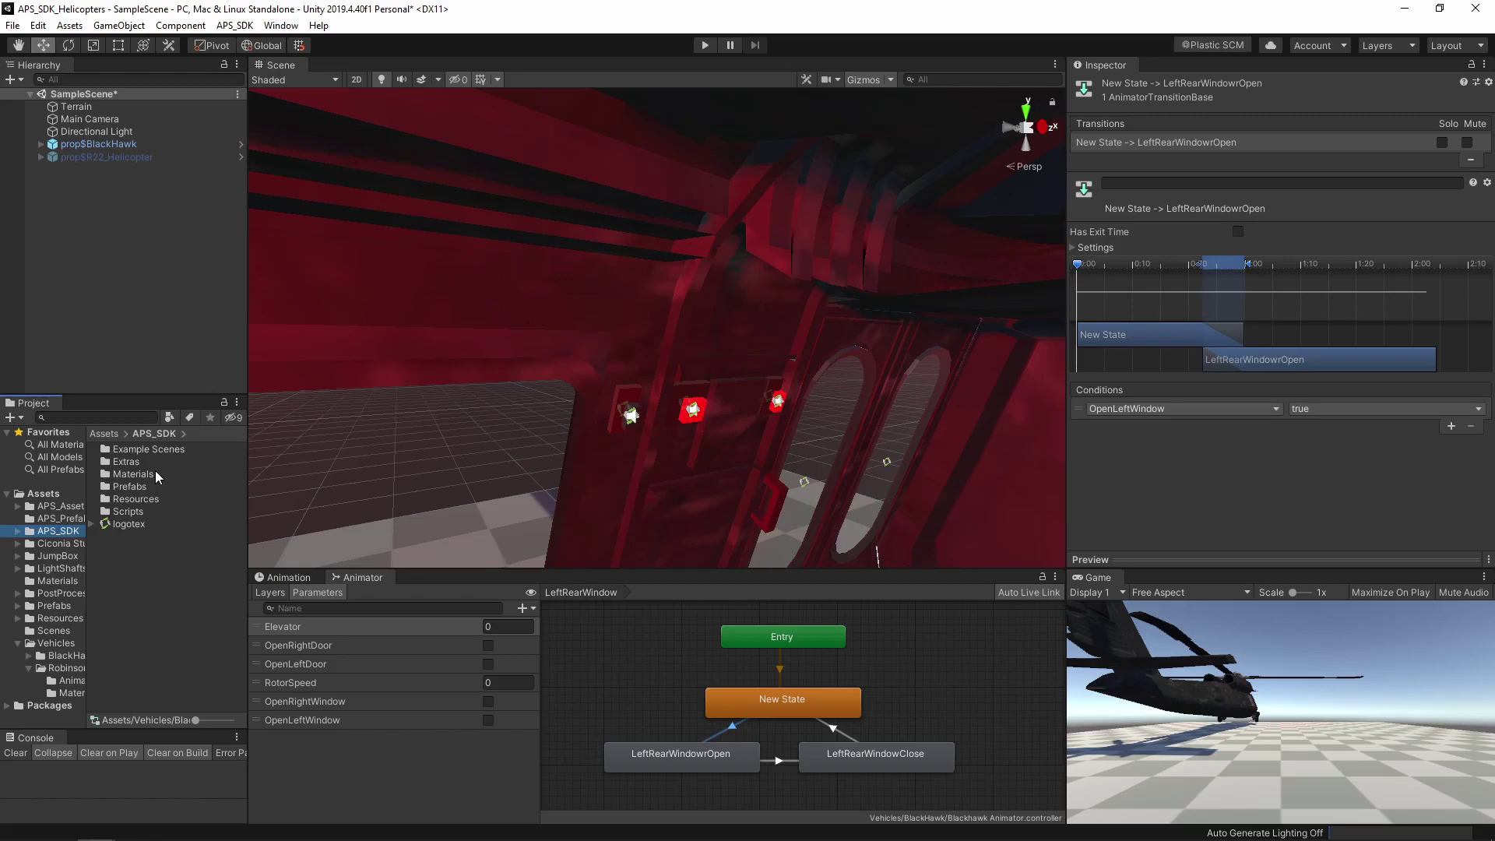
Step: Open the Scripts > Sandbox folder and locate the SandboxEmpty script
{"action": "double_click", "coordinate": [143, 511]}
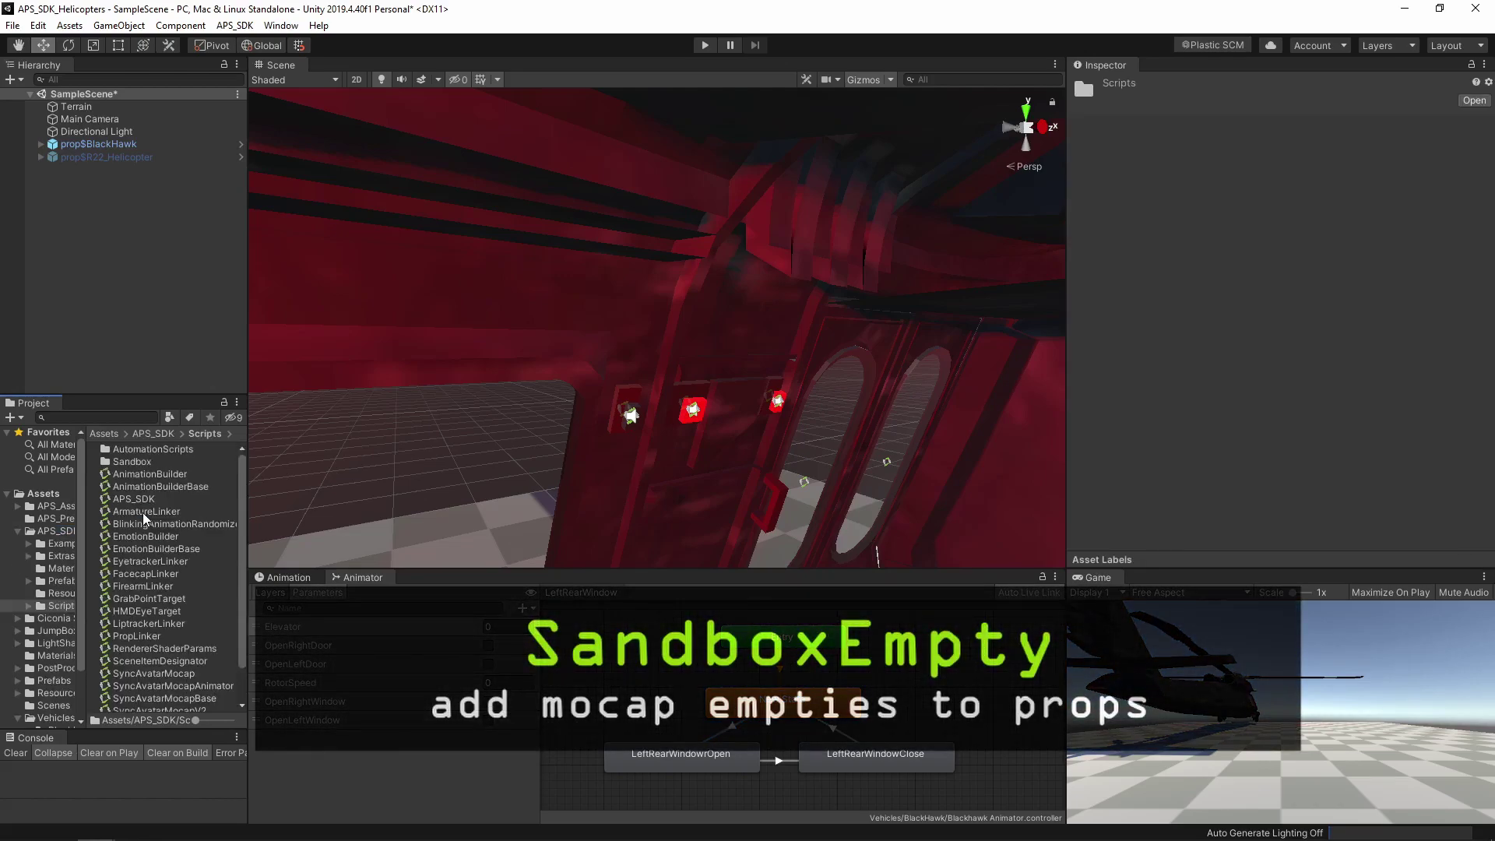
{"action": "double_click", "coordinate": [141, 461]}
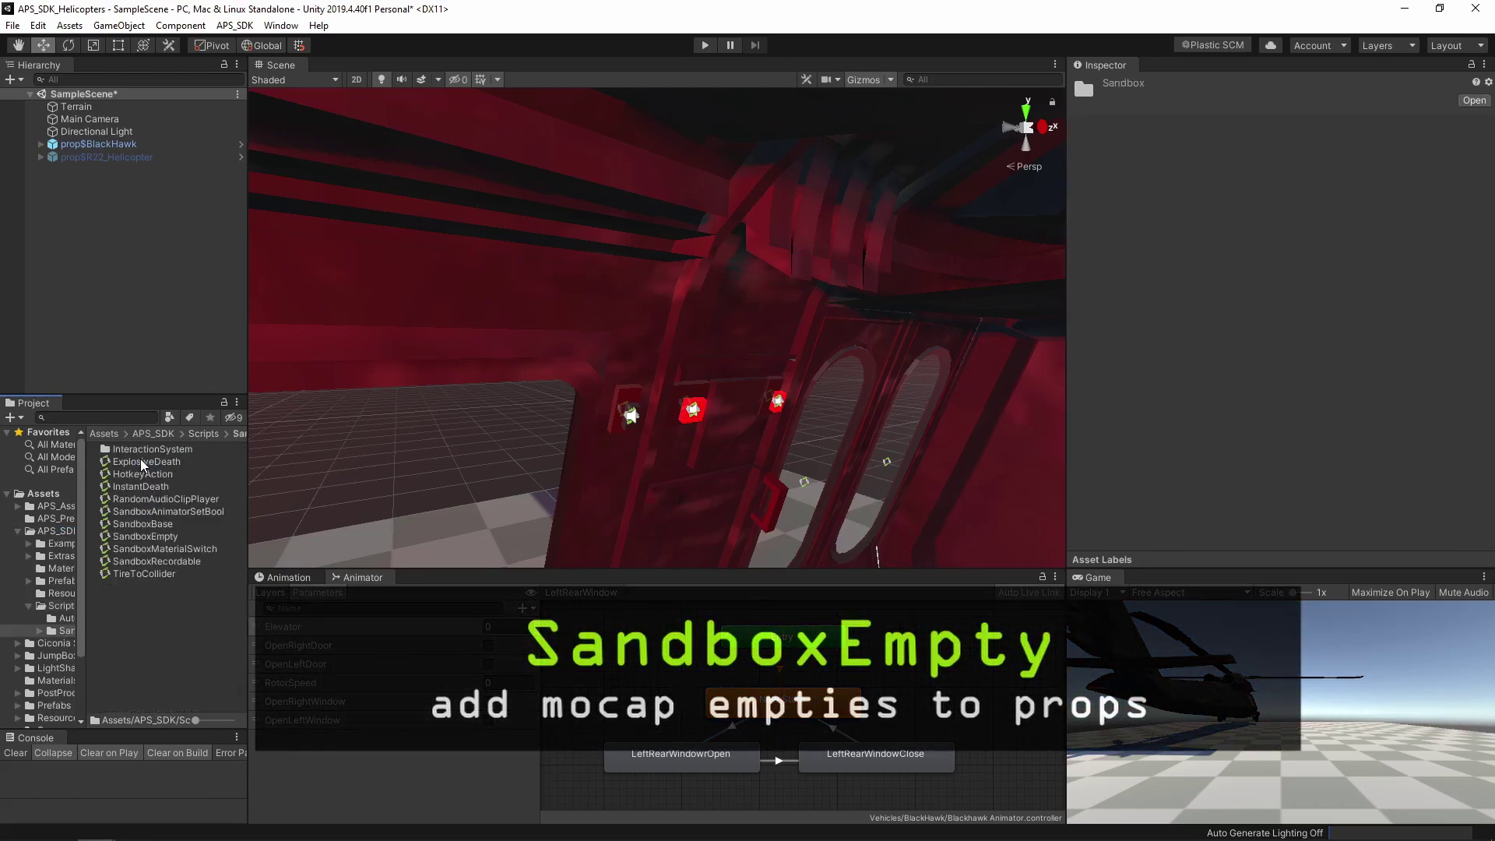
{"action": "left_click", "coordinate": [170, 538]}
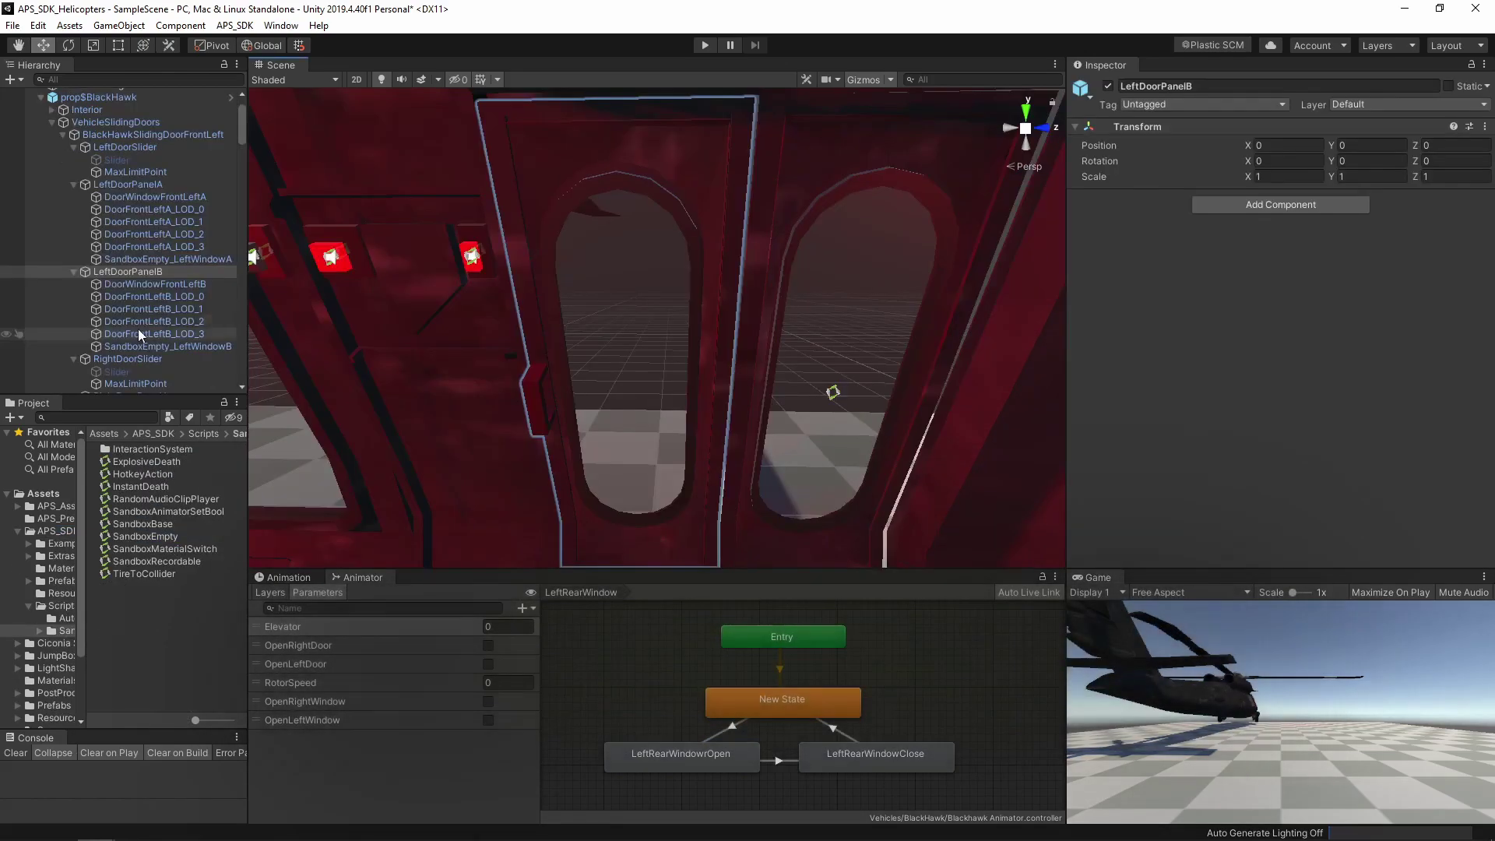
Step: Frame the SandboxEmpty_LeftWindowB marker, check its DoorFrontLeftB bone name, then list BlackHawk's clips
{"action": "left_click", "coordinate": [167, 346]}
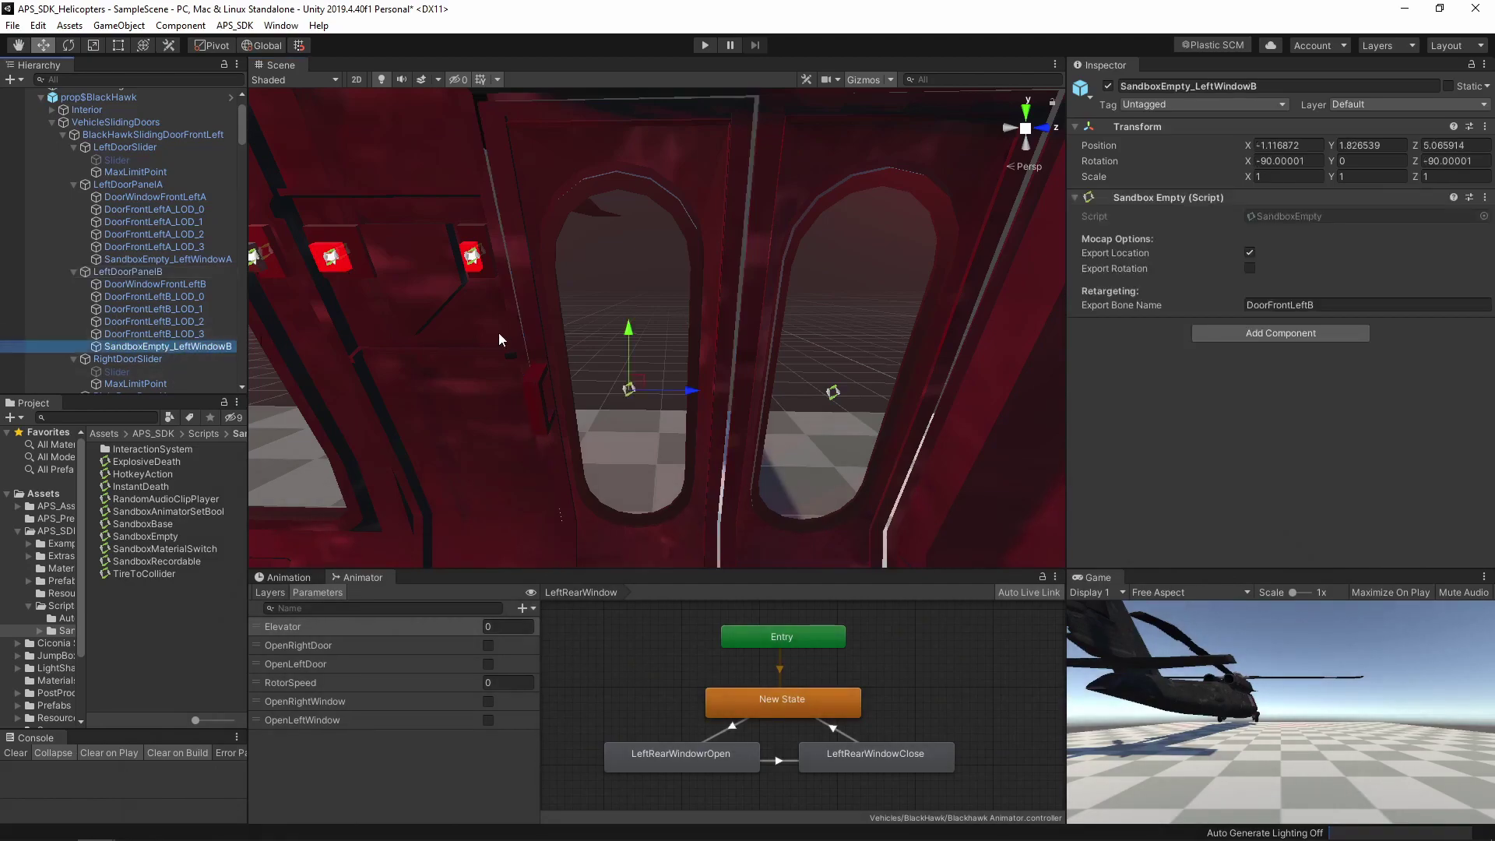
{"action": "right_click", "coordinate": [128, 273]}
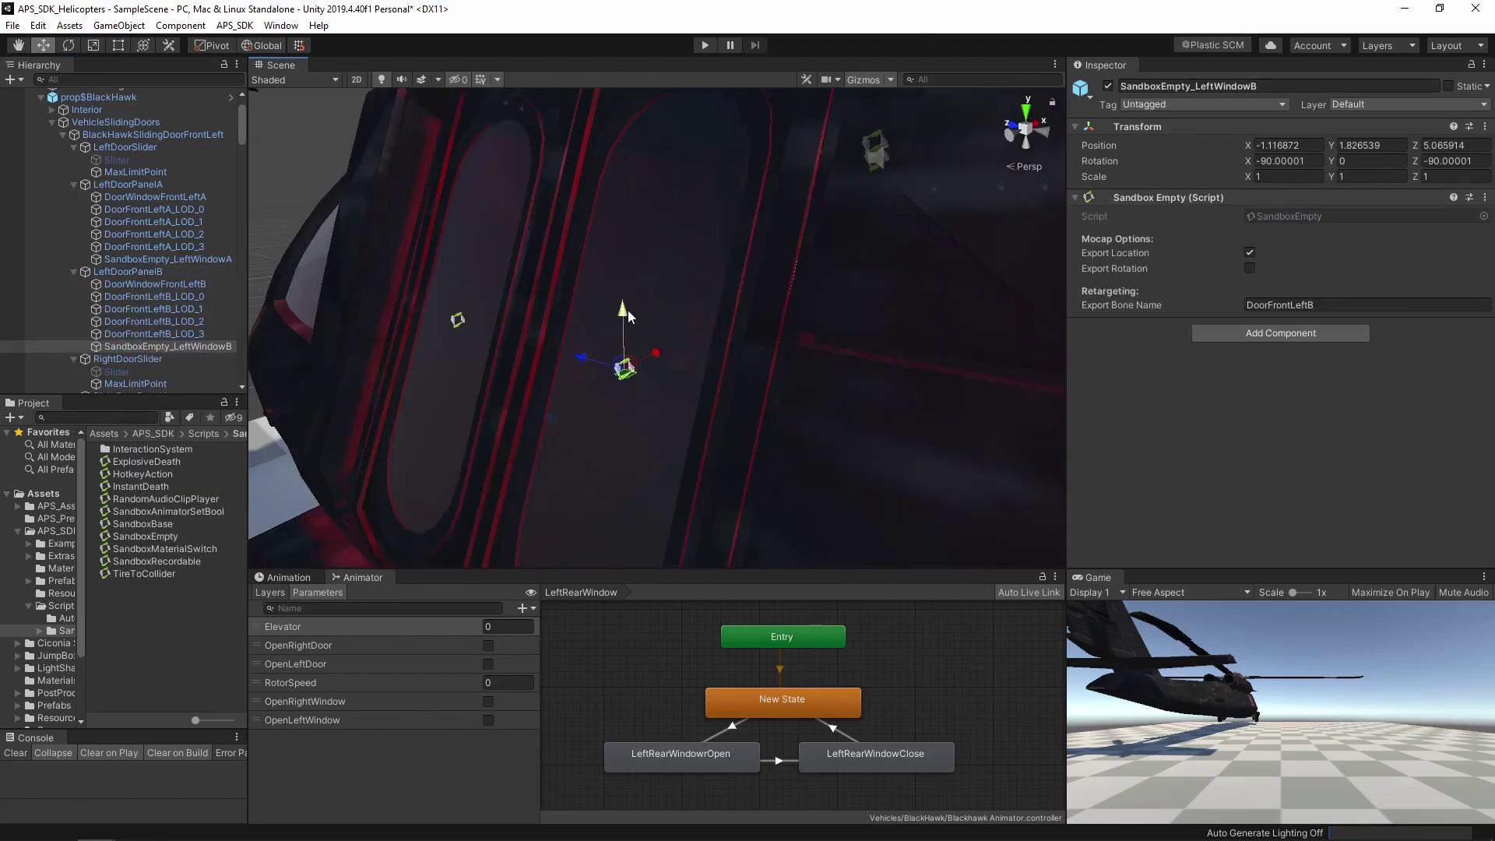
{"action": "left_click_drag", "start_coordinate": [628, 315], "coordinate": [668, 271], "text": "alt"}
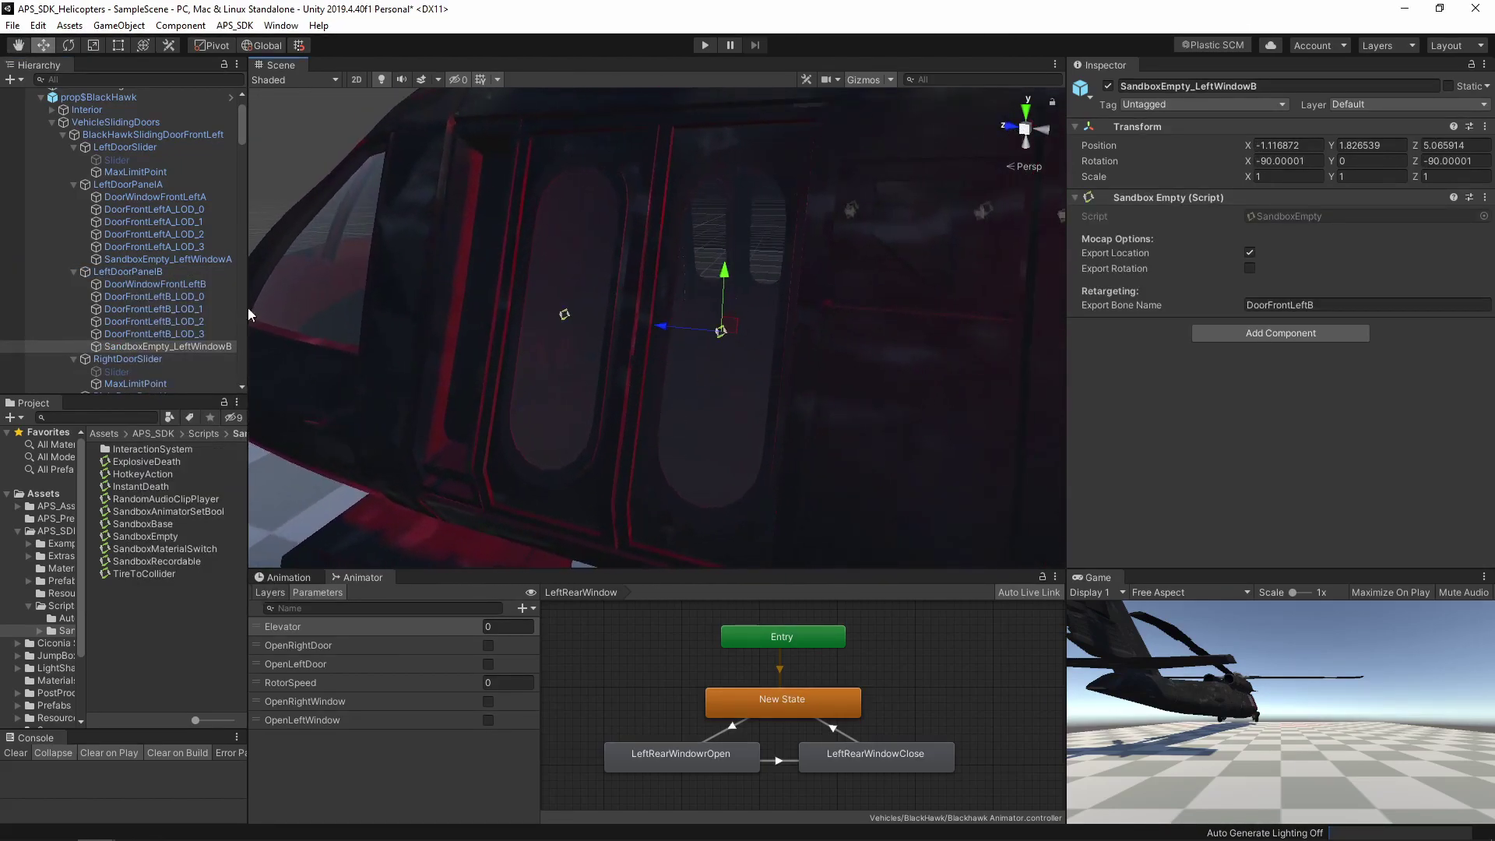
{"action": "key", "text": "f"}
{"action": "left_click", "coordinate": [1281, 305]}
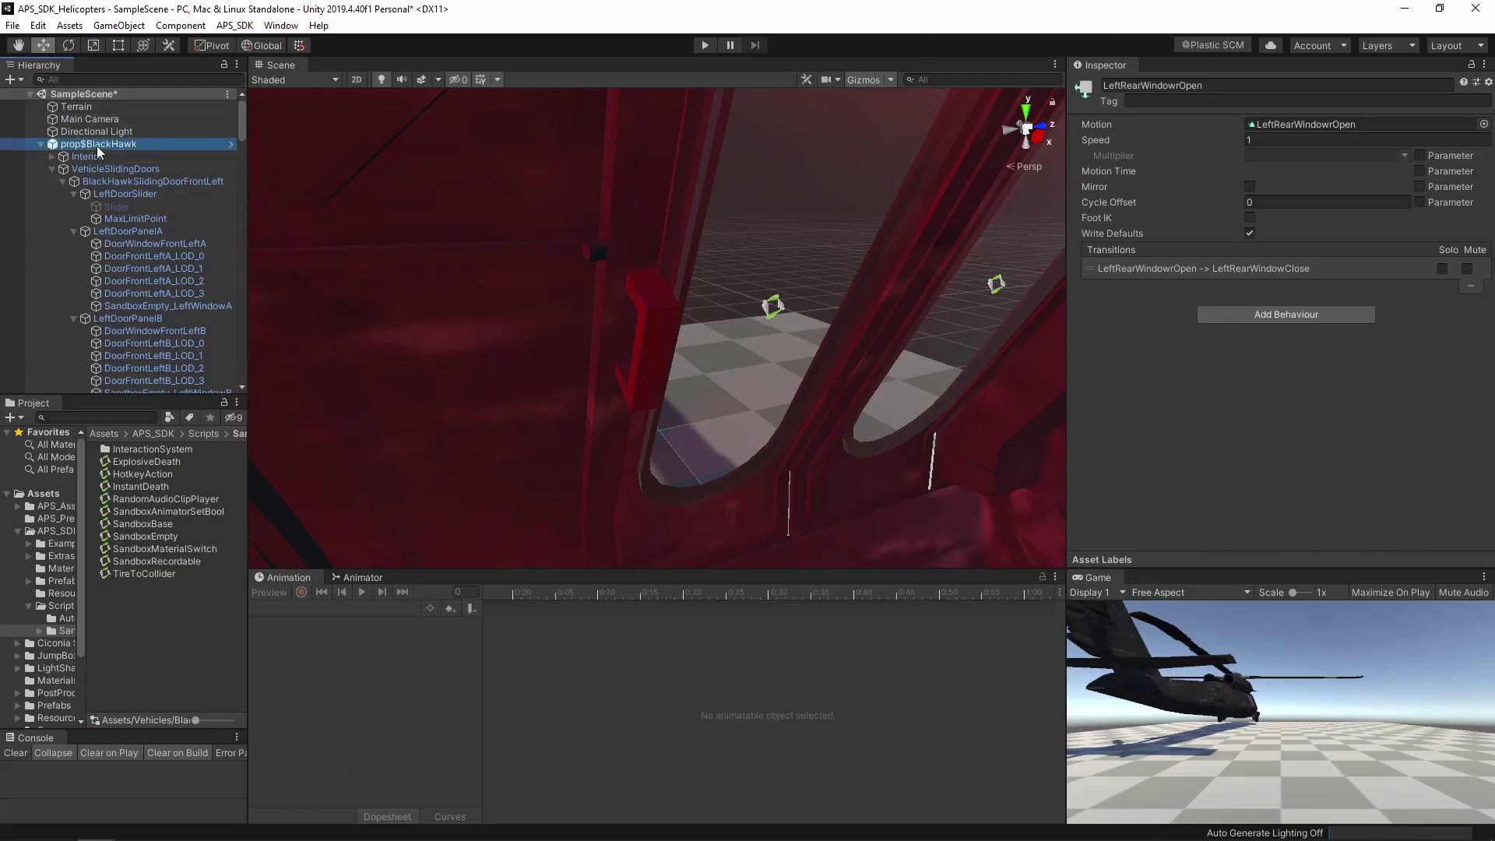
{"action": "left_click", "coordinate": [99, 145]}
{"action": "left_click", "coordinate": [320, 609]}
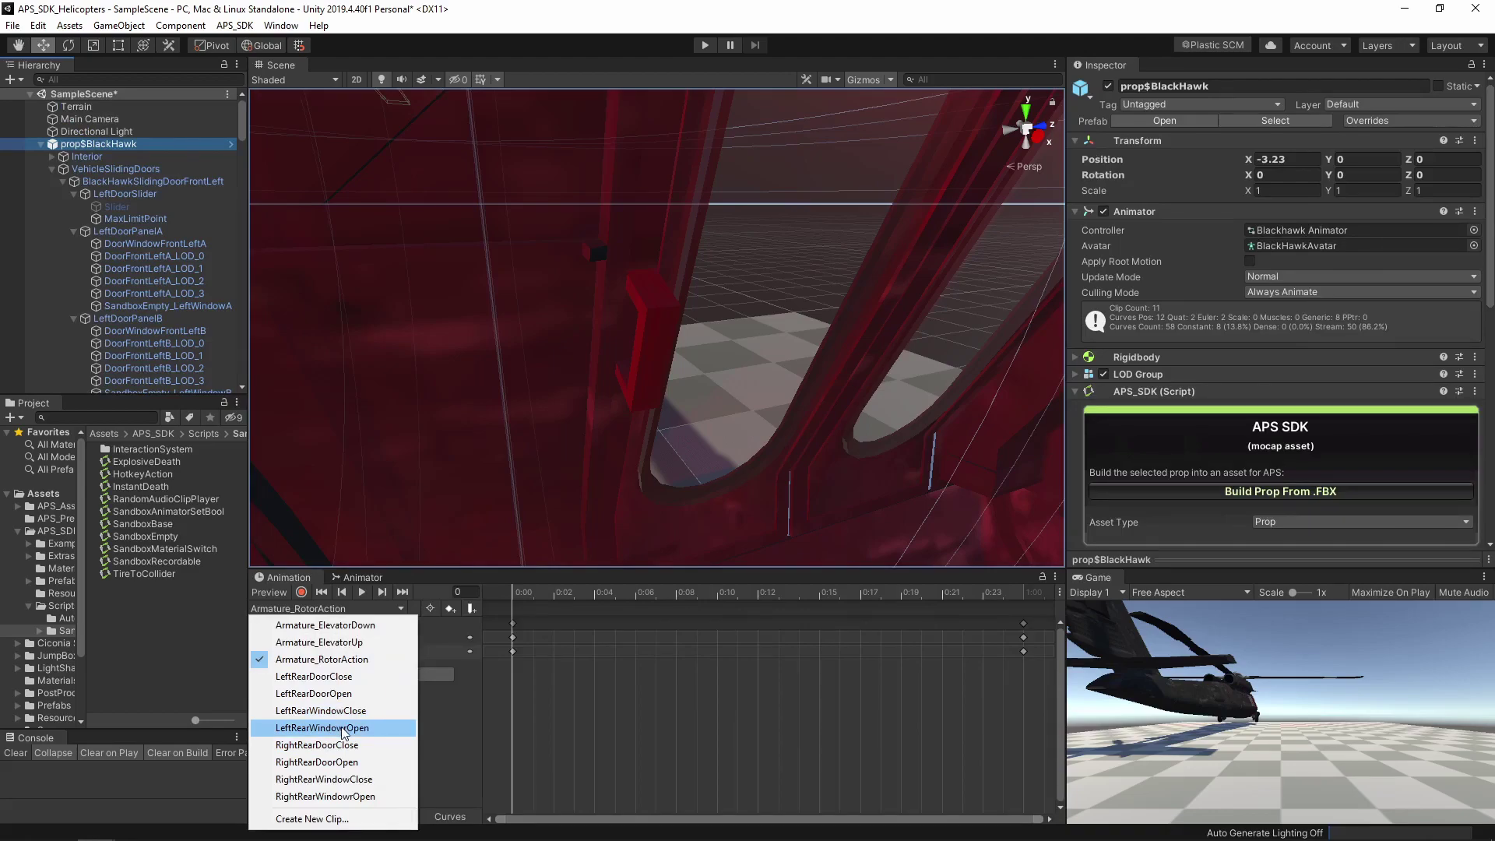
Step: Preview the LeftRearWindowOpen clip, then select the SandboxEmpty_LeftWindowB marker and BlackHawk prop
{"action": "left_click", "coordinate": [343, 728]}
{"action": "left_click", "coordinate": [363, 596]}
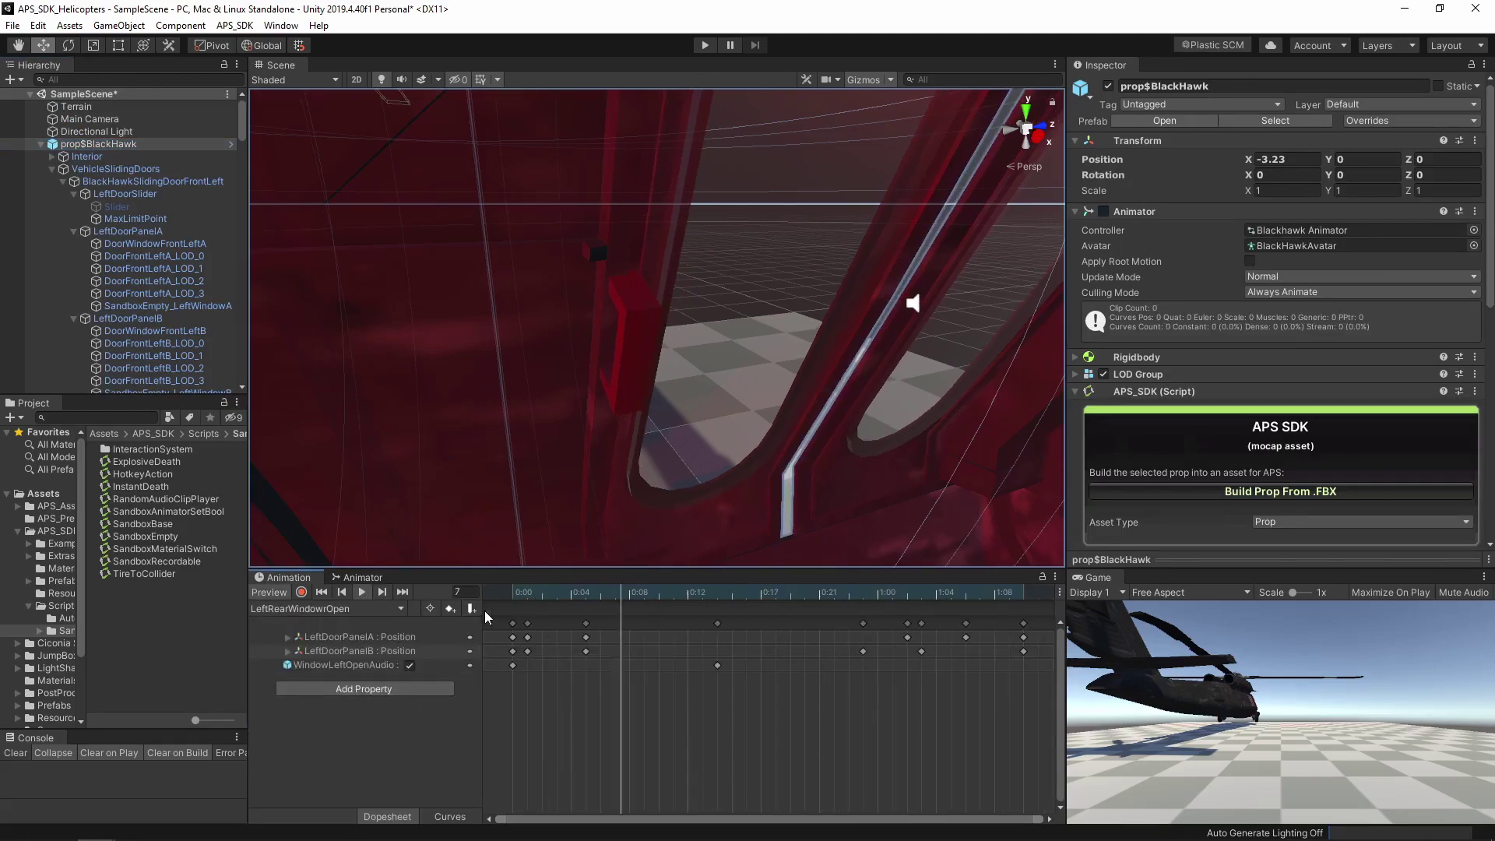
{"action": "left_click", "coordinate": [754, 308]}
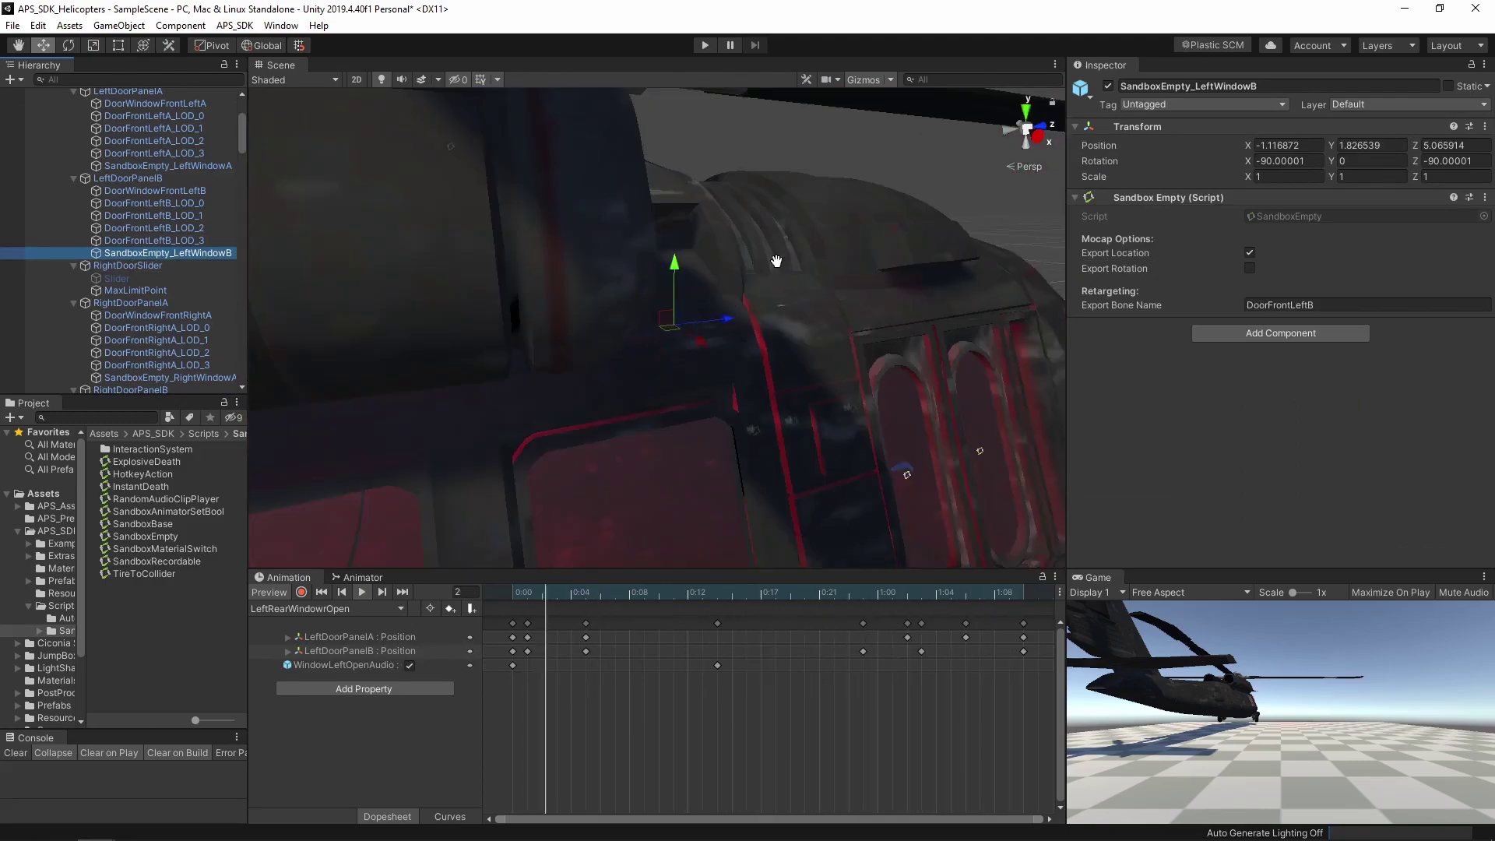
{"action": "left_click", "coordinate": [775, 258]}
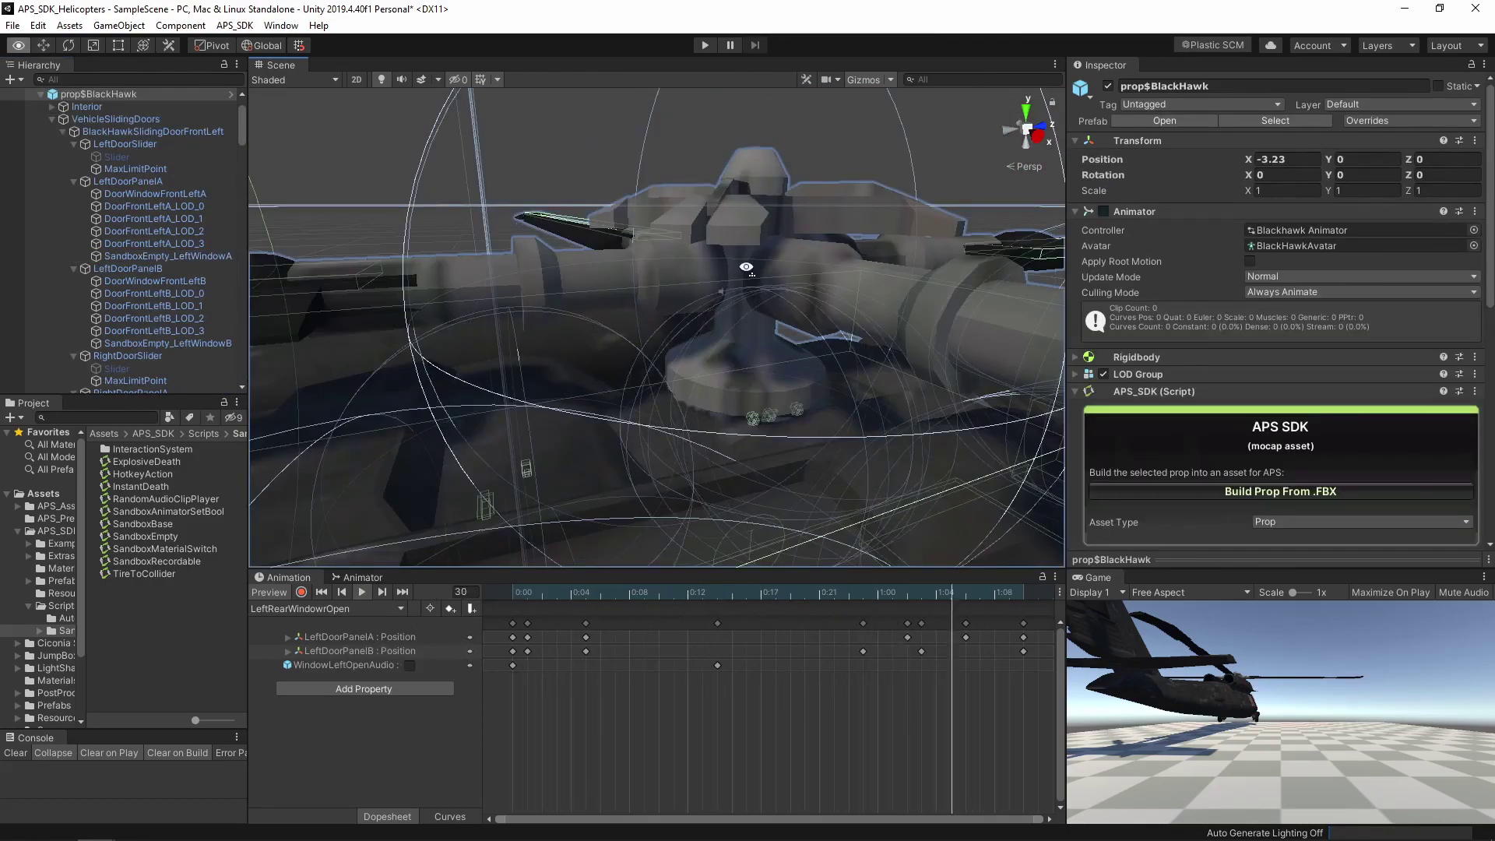
Step: Select the main rotor mesh and its RotationBone marker
{"action": "left_click_drag", "start_coordinate": [675, 265], "coordinate": [704, 245], "text": "alt"}
{"action": "left_click", "coordinate": [704, 245]}
{"action": "scroll", "coordinate": [1256, 422], "scroll_direction": "down", "scroll_amount": 3}
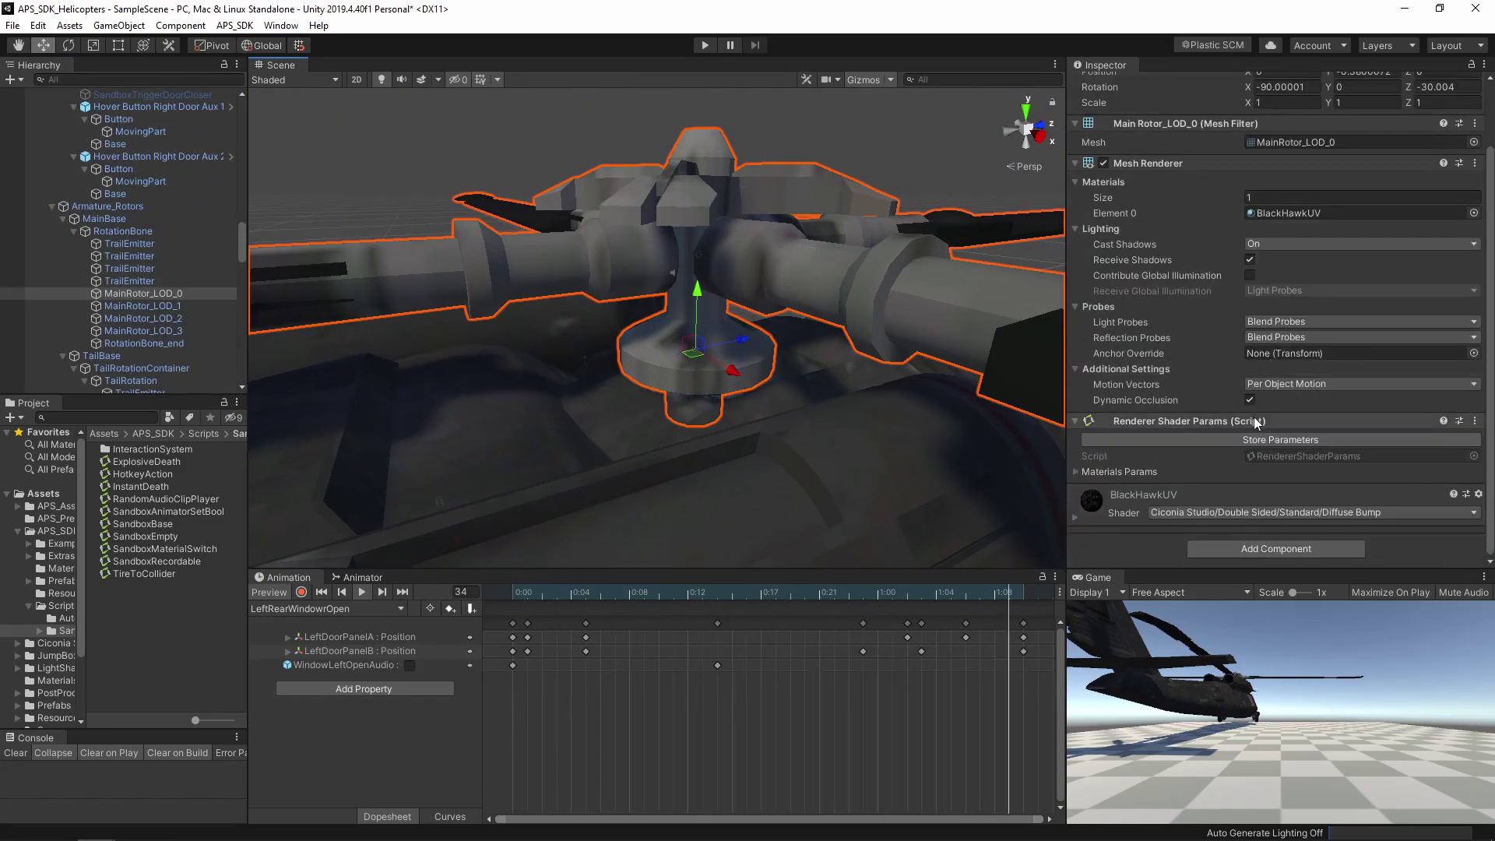
{"action": "left_click", "coordinate": [125, 232]}
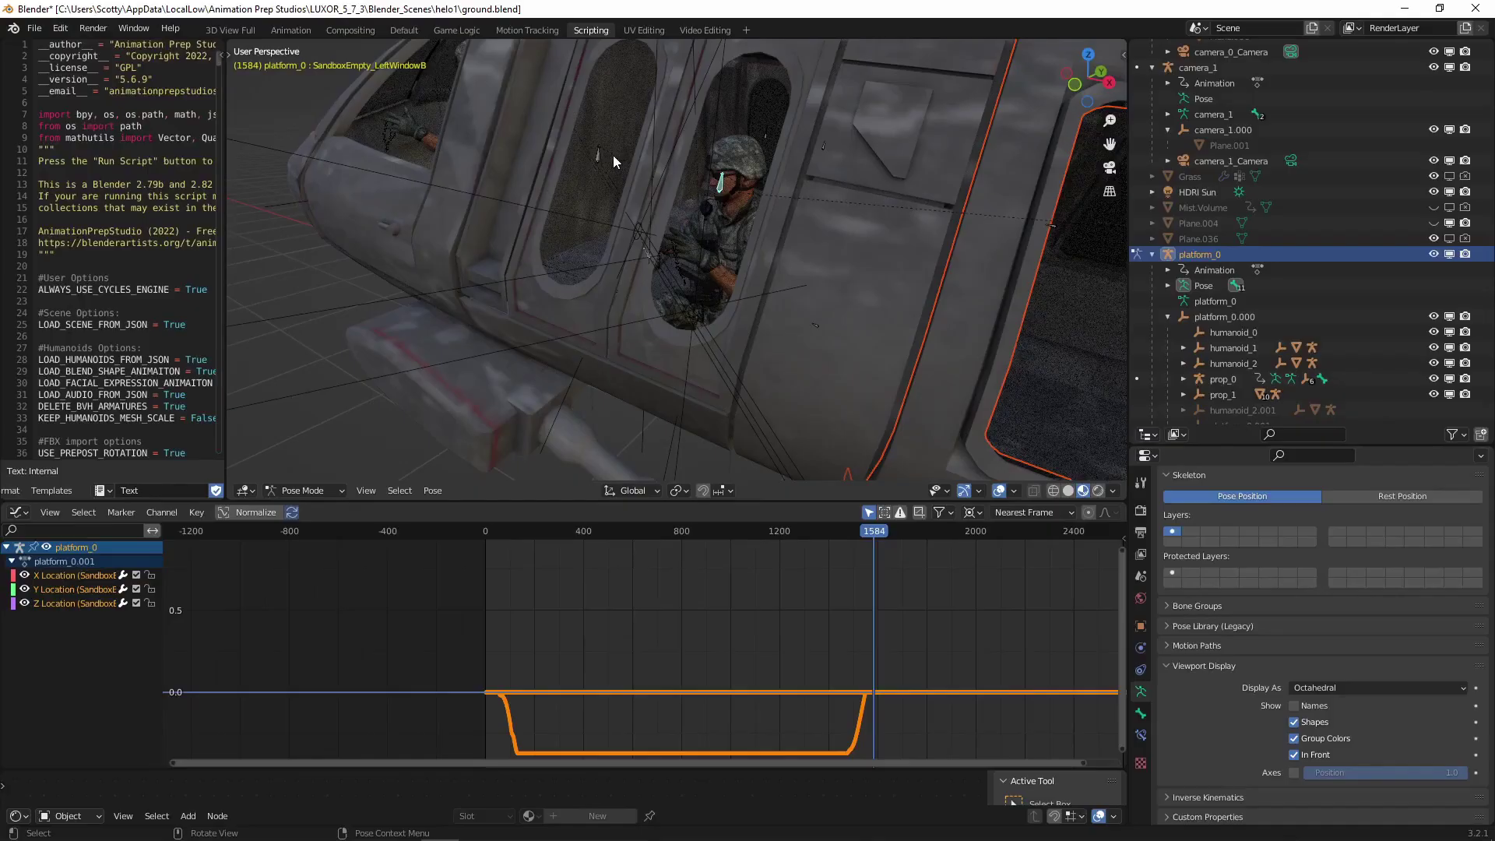
Step: Select the SandboxEmpty_LeftWindowA and LeftWindowB bones and scrub their curves back to frame 1374
{"action": "left_click", "coordinate": [595, 161]}
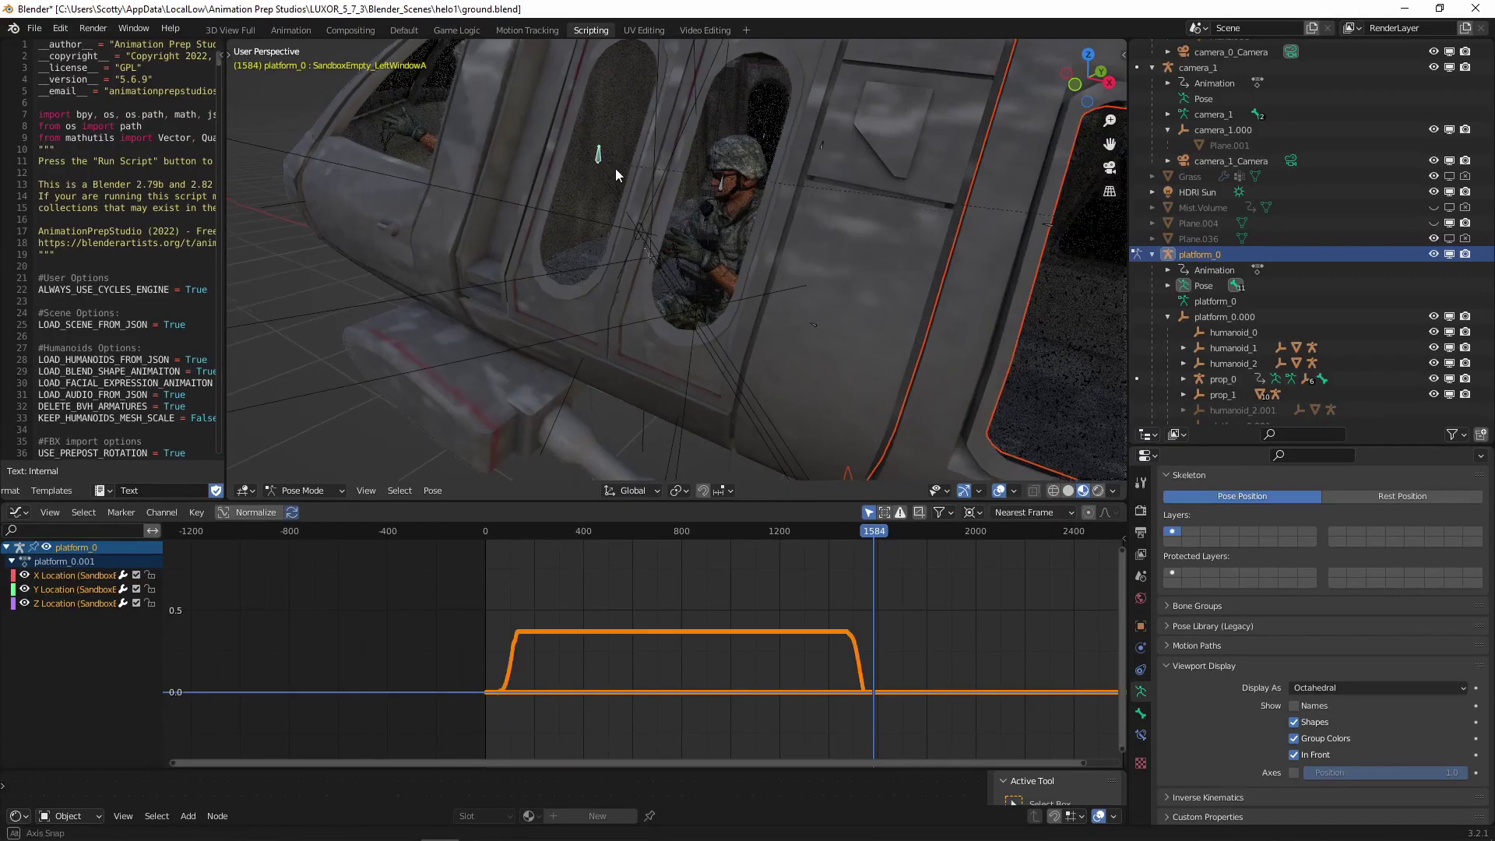
{"action": "middle_click_drag", "start_coordinate": [595, 161], "coordinate": [689, 207]}
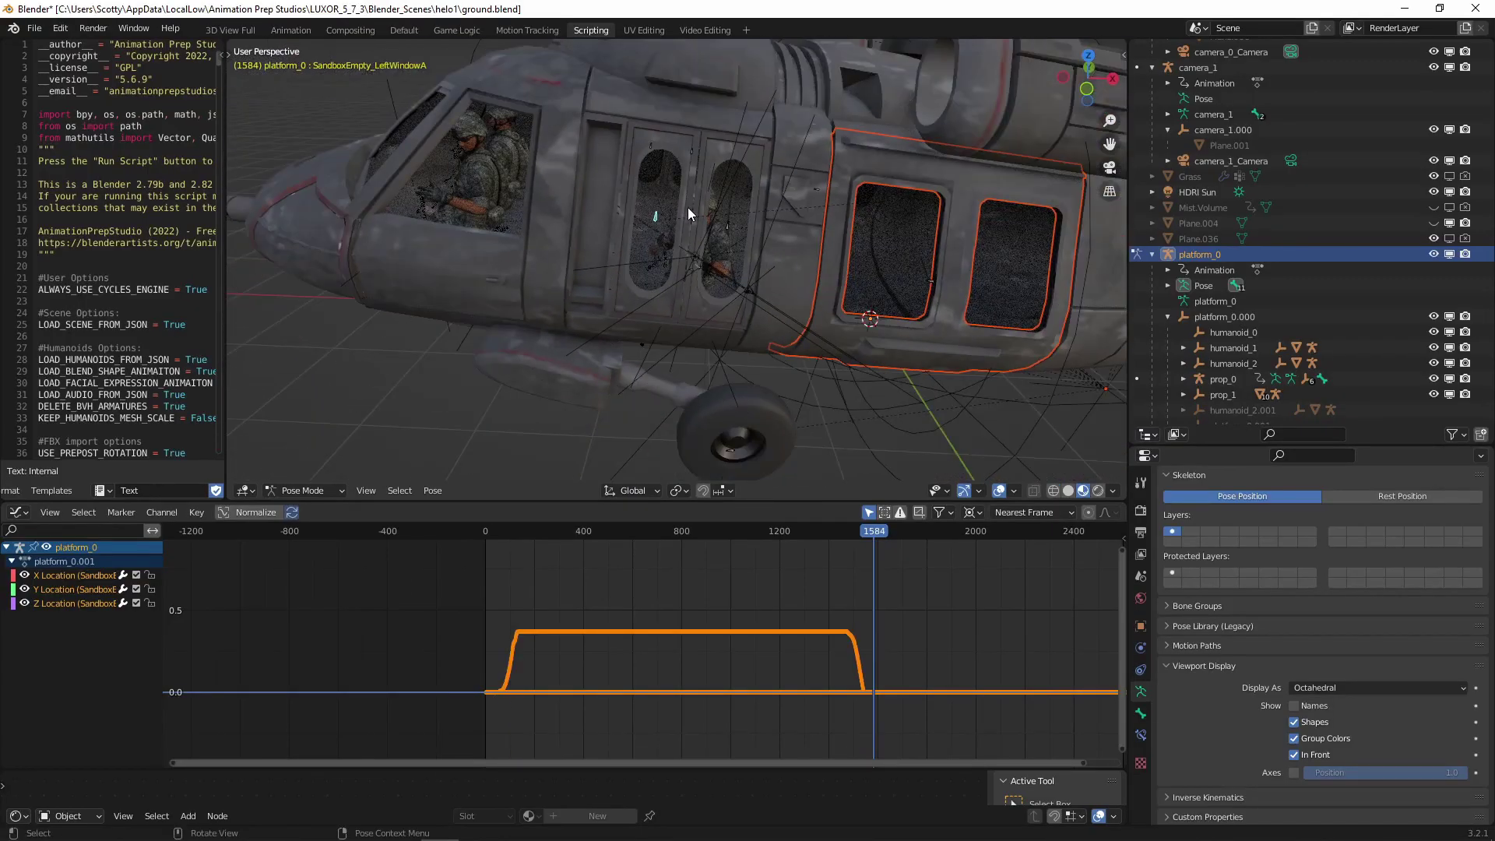
{"action": "left_click", "coordinate": [689, 207]}
{"action": "left_click_drag", "start_coordinate": [775, 532], "coordinate": [871, 470]}
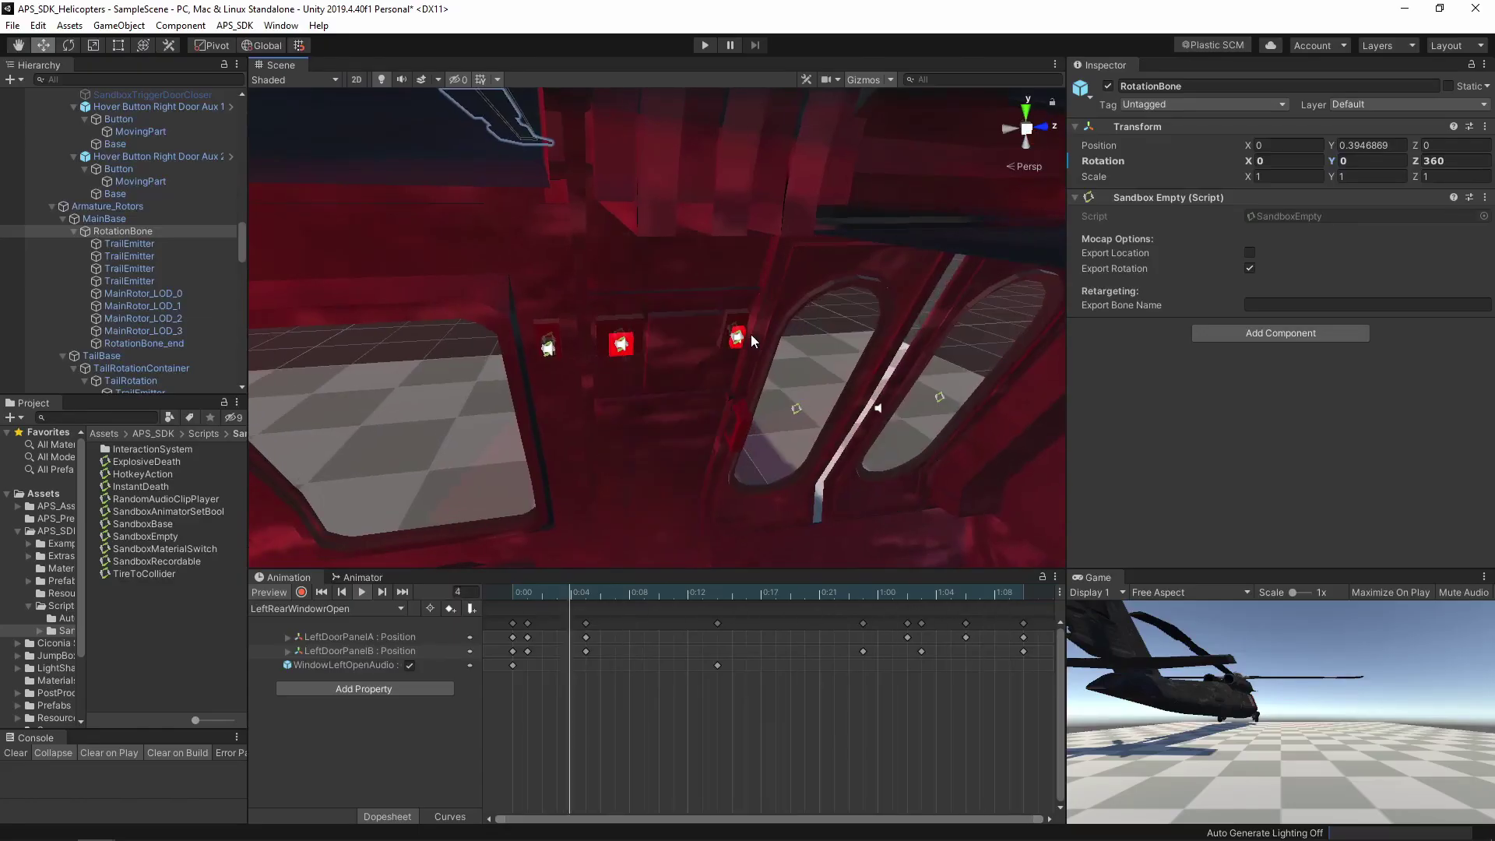
Step: Inspect the left window hover Button and SandboxTriggerLeftWindowCloser's SandboxAnimatorSetBool script
{"action": "left_click", "coordinate": [746, 337]}
{"action": "left_click", "coordinate": [746, 338]}
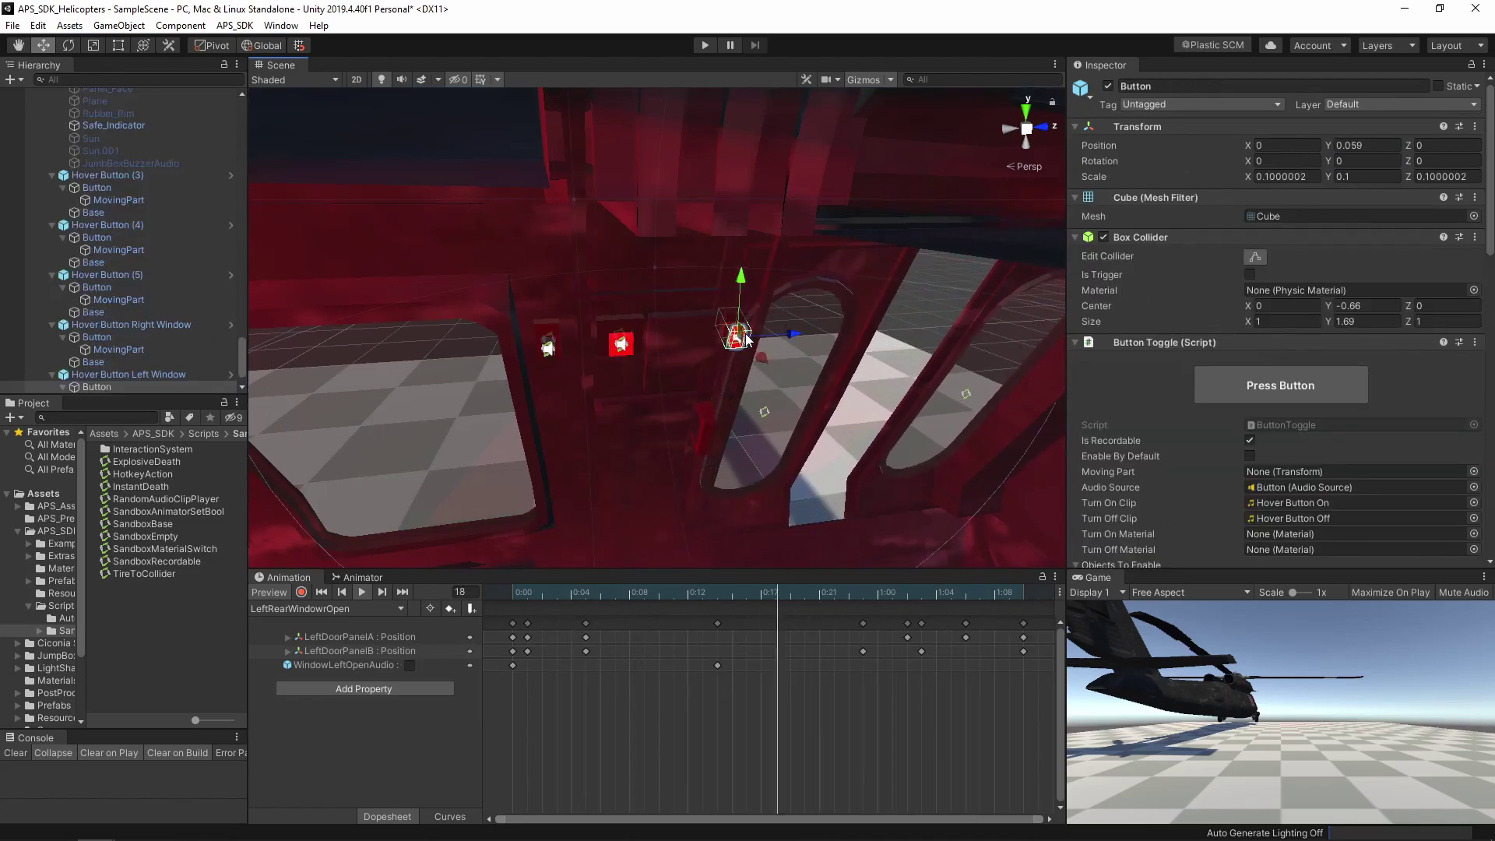
{"action": "left_click", "coordinate": [746, 337]}
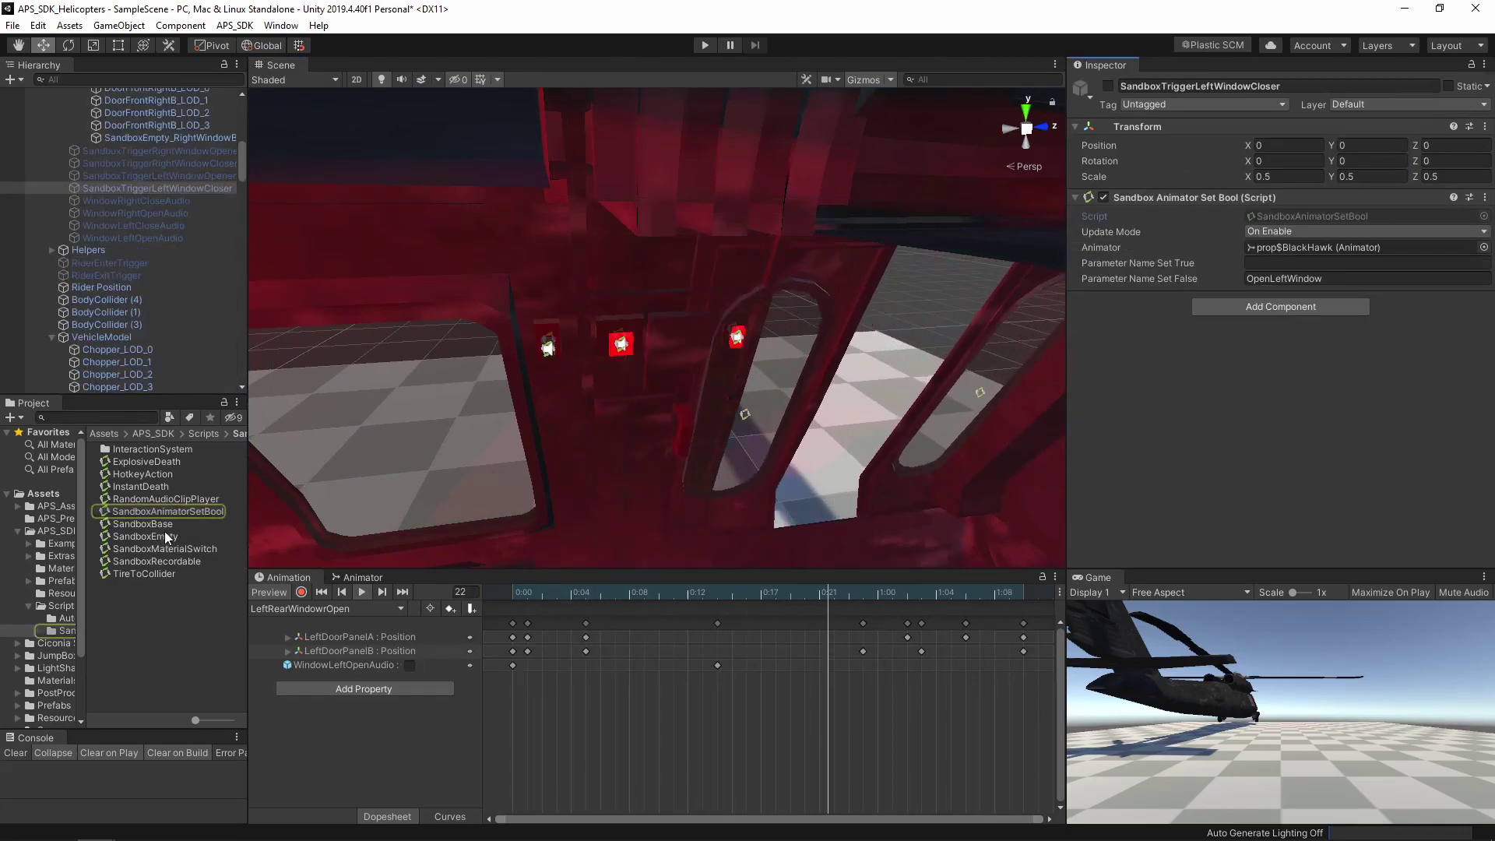
{"action": "left_click", "coordinate": [203, 511]}
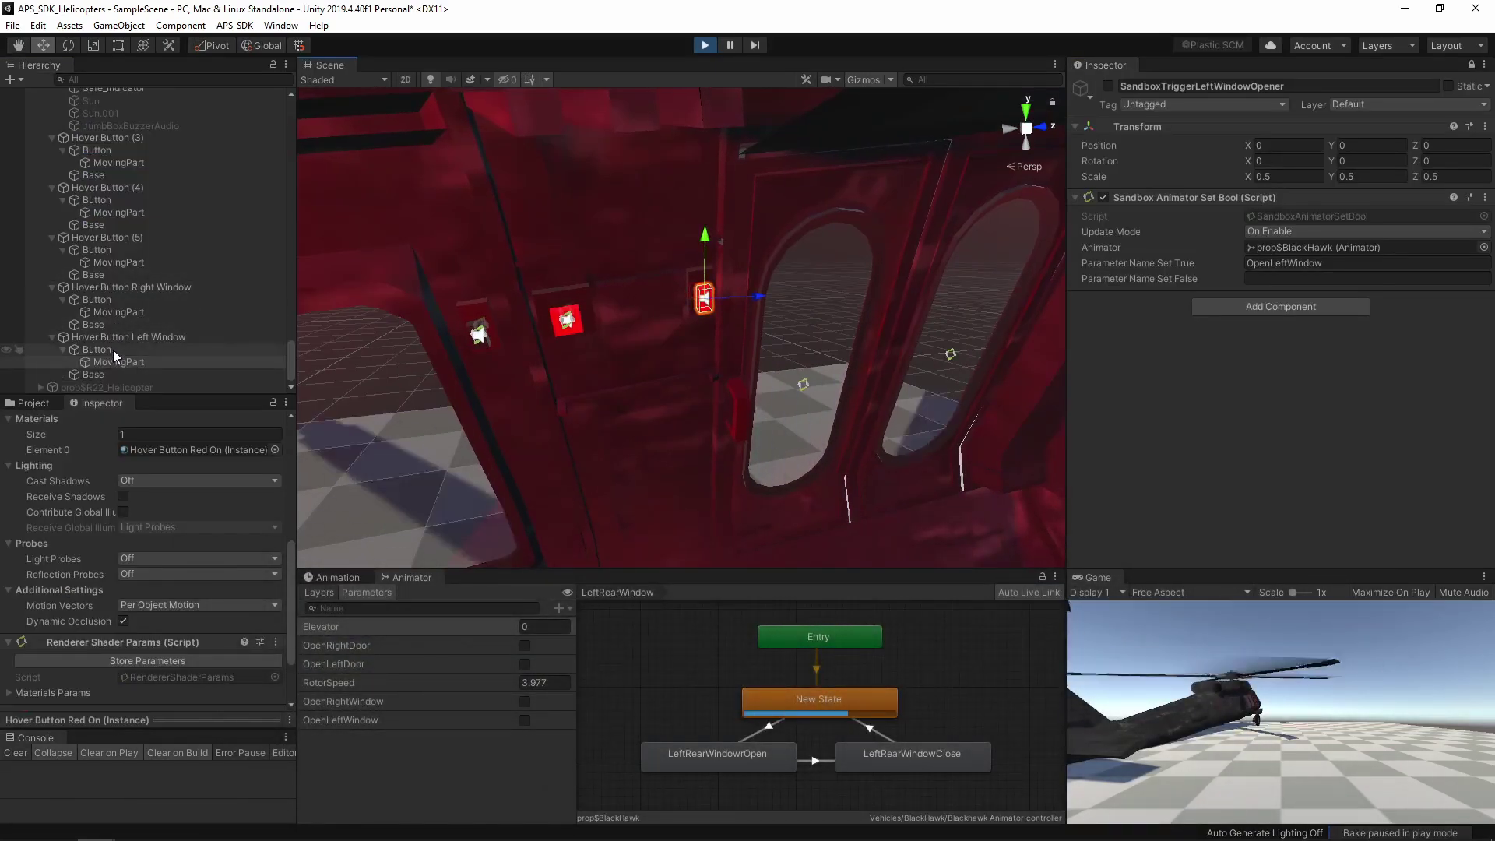
Step: Select the left rear door panel, then toggle OpenLeftWindow on and off to open and close it
{"action": "left_click", "coordinate": [113, 349]}
{"action": "left_click", "coordinate": [824, 202]}
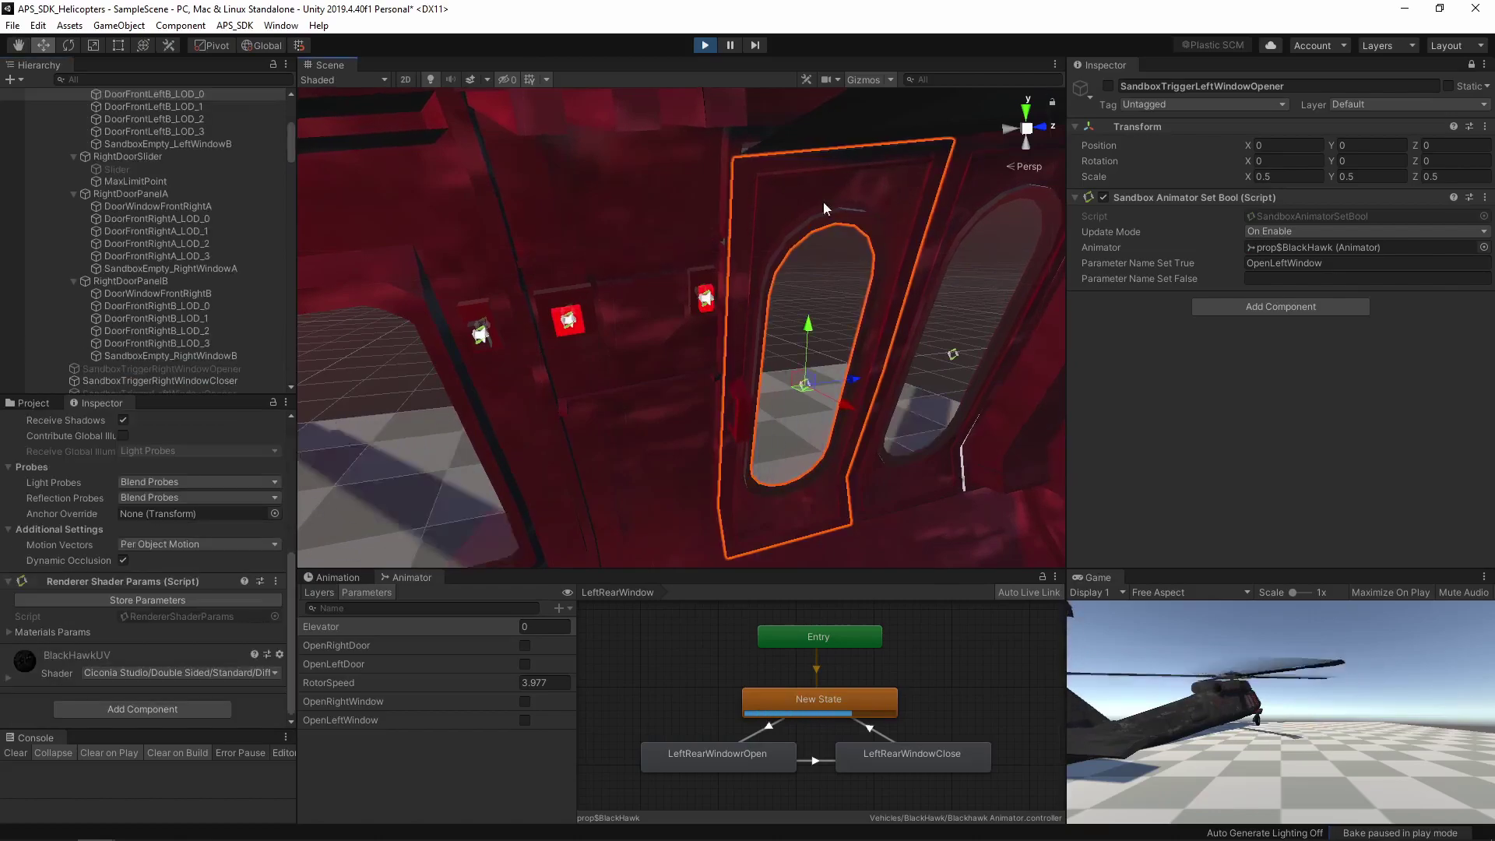
{"action": "left_click", "coordinate": [525, 722]}
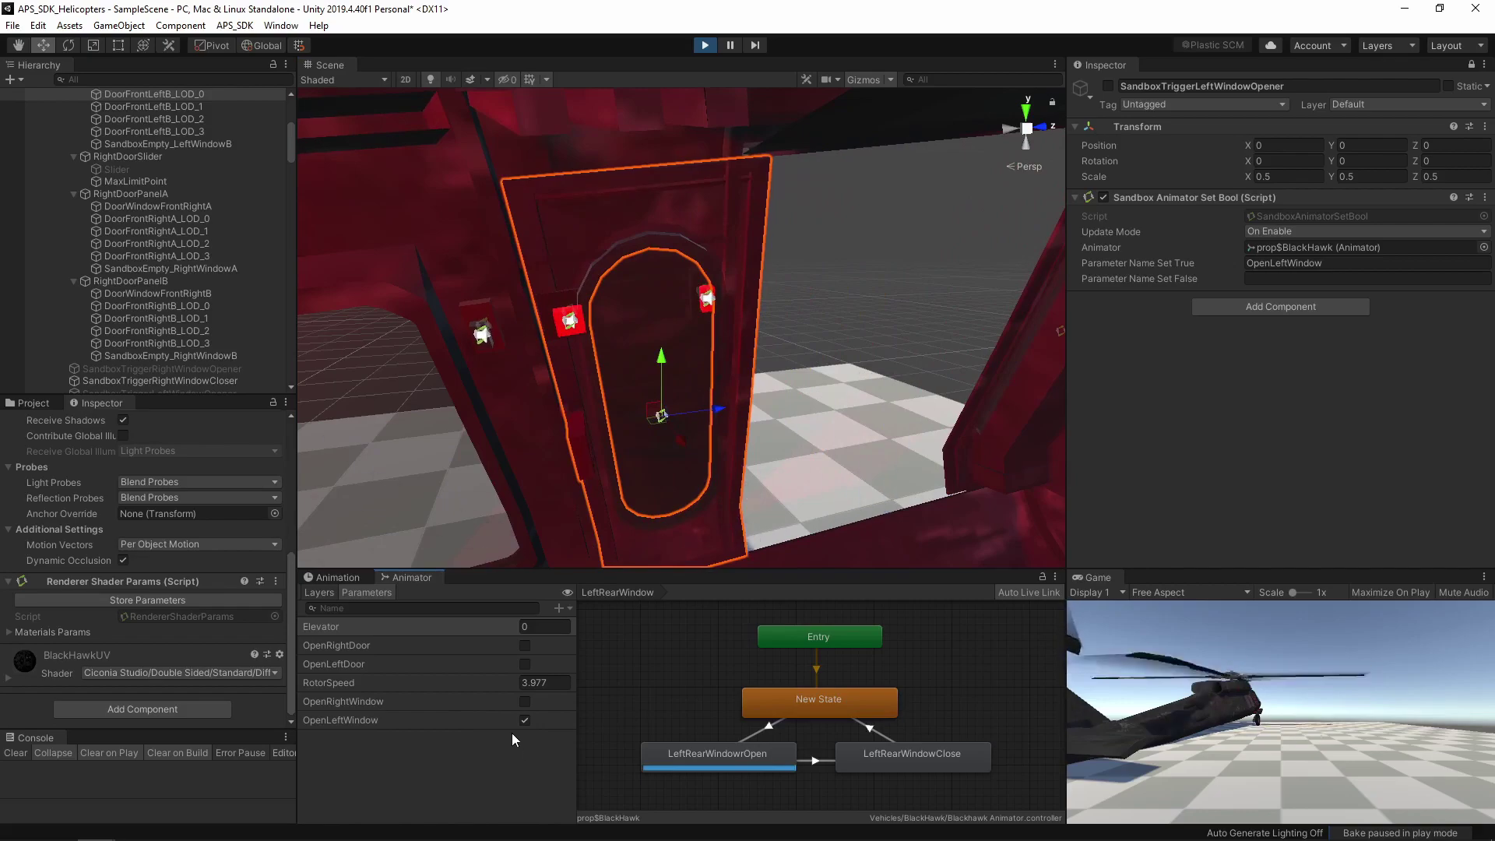
{"action": "left_click", "coordinate": [521, 726]}
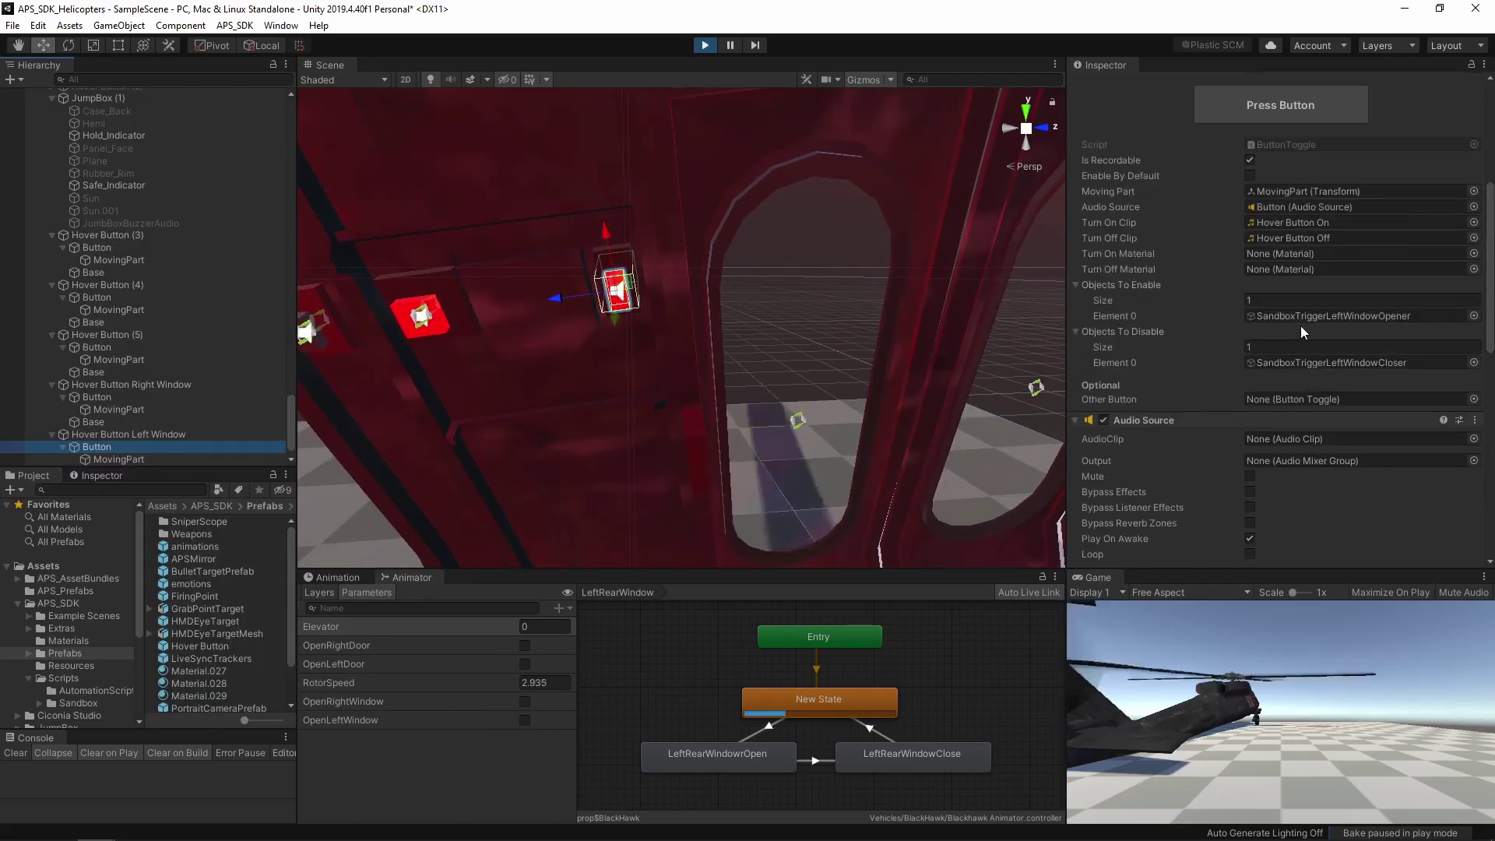
Step: Press the hover button twice in the Inspector to open and close the left rear window
{"action": "left_click", "coordinate": [1296, 318]}
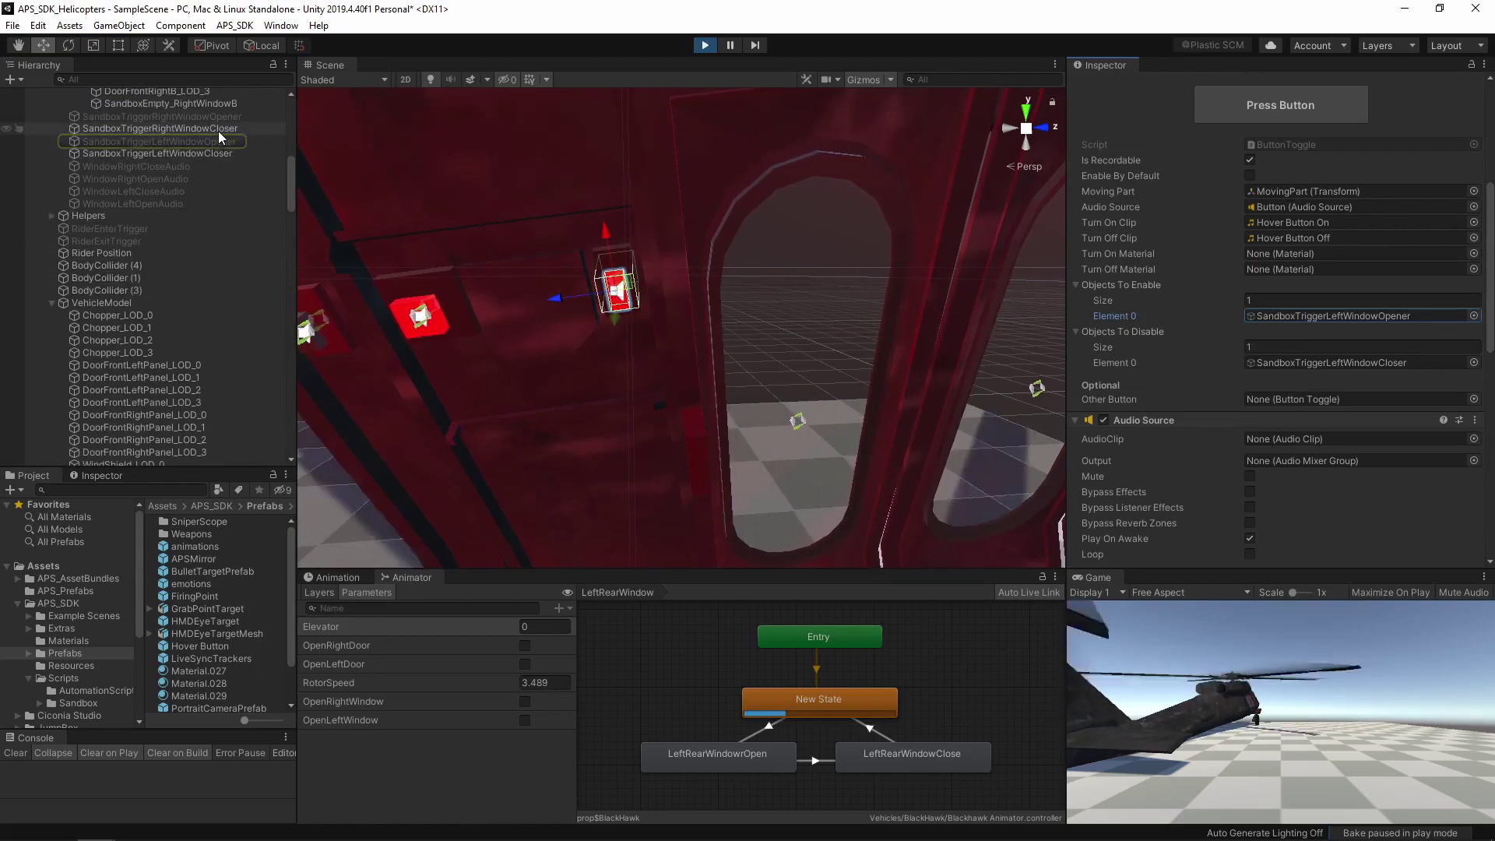
{"action": "scroll", "coordinate": [221, 140], "scroll_direction": "up", "scroll_amount": 2}
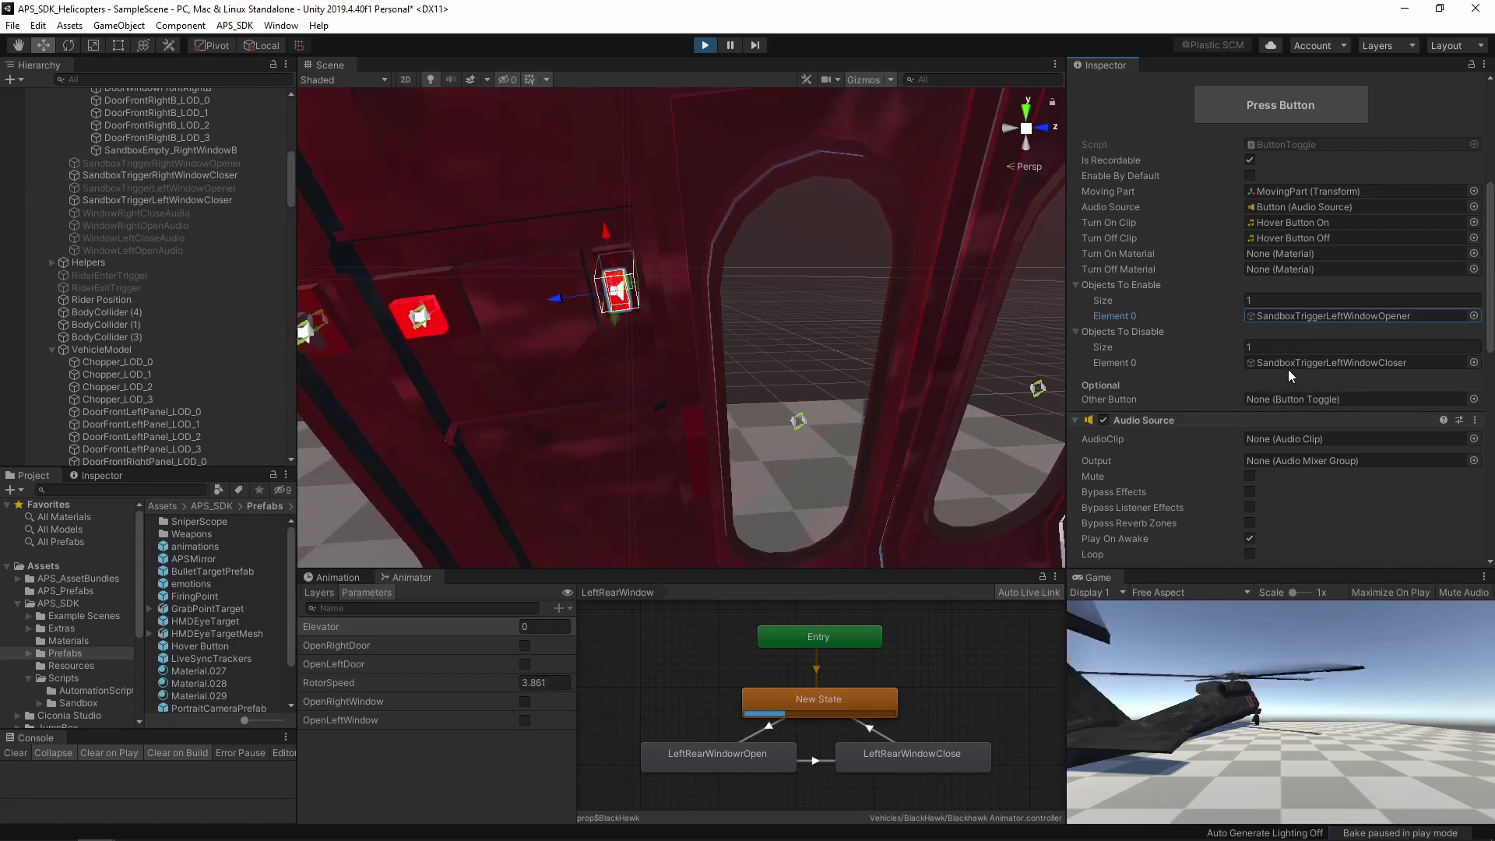
{"action": "left_click", "coordinate": [1236, 99]}
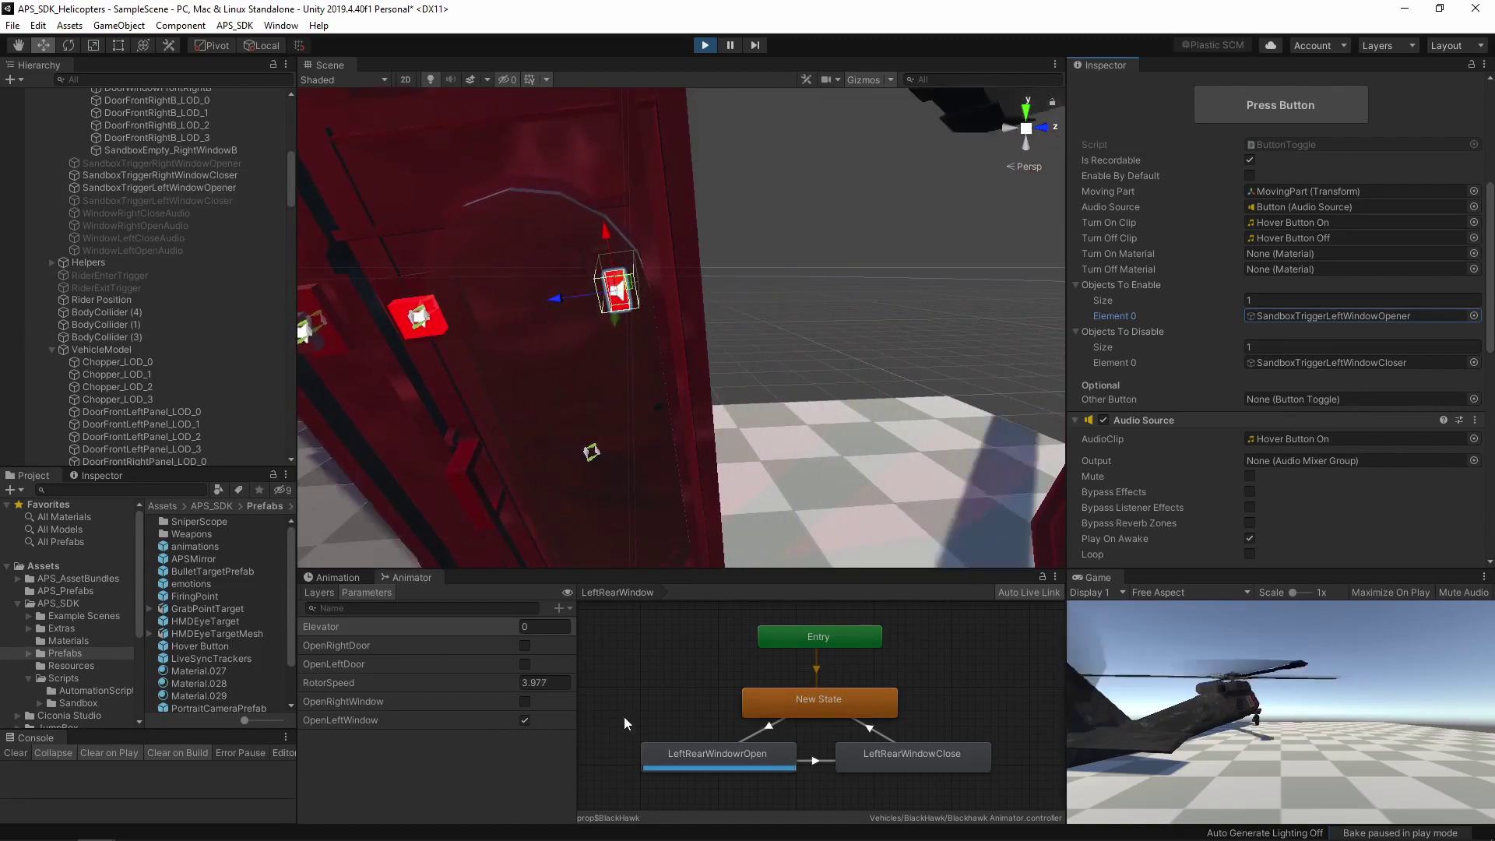
{"action": "left_click", "coordinate": [1260, 106]}
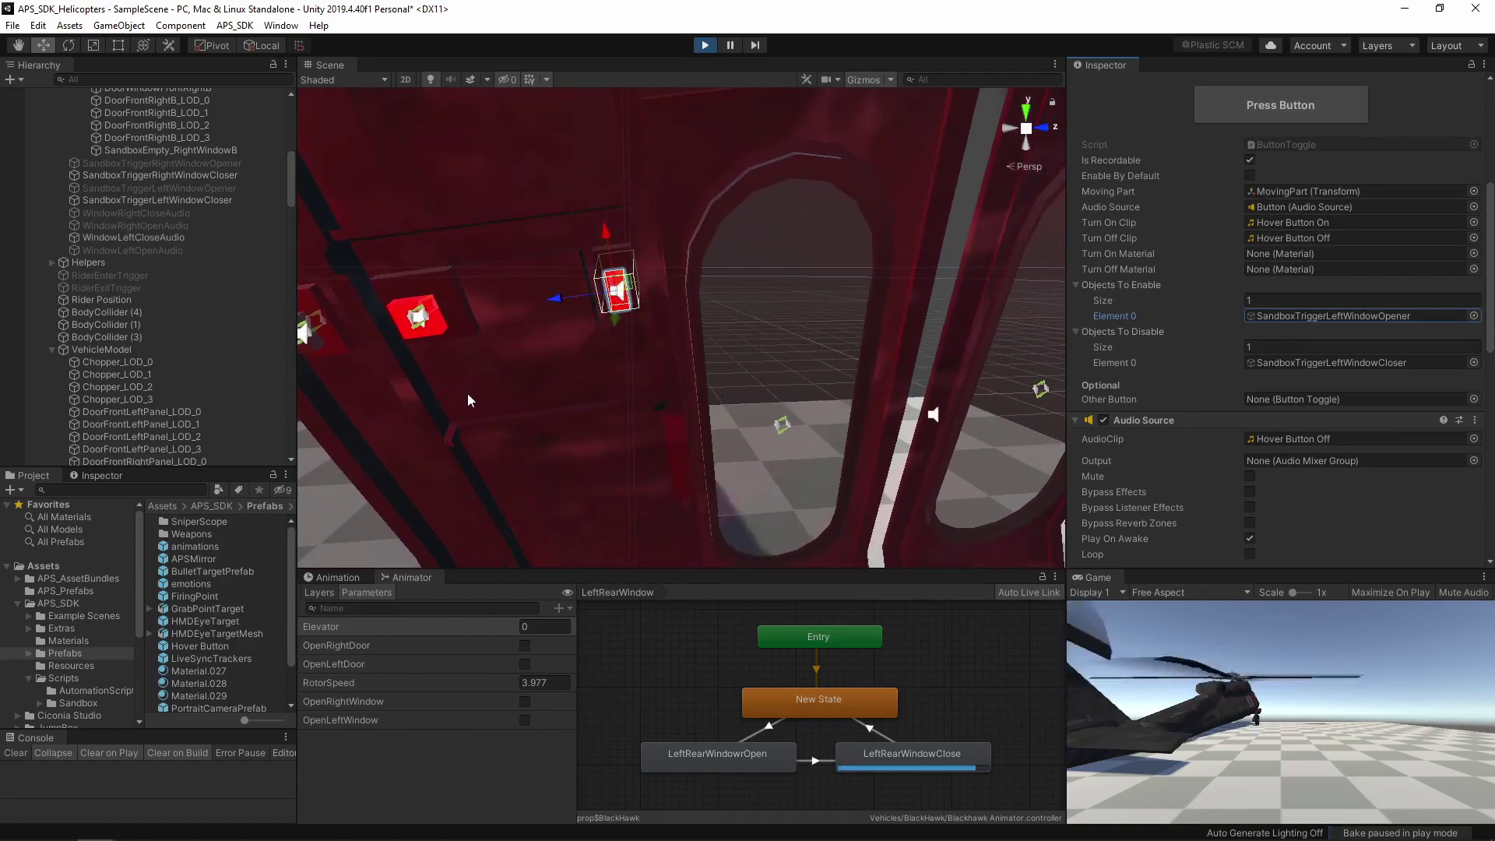
Step: Exit Play mode and compare the SandboxTriggerLeftWindowOpener and Closer trigger settings
{"action": "key", "text": "ctrl+p"}
{"action": "left_click", "coordinate": [1305, 178]}
{"action": "scroll", "coordinate": [188, 159], "scroll_direction": "up", "scroll_amount": 3}
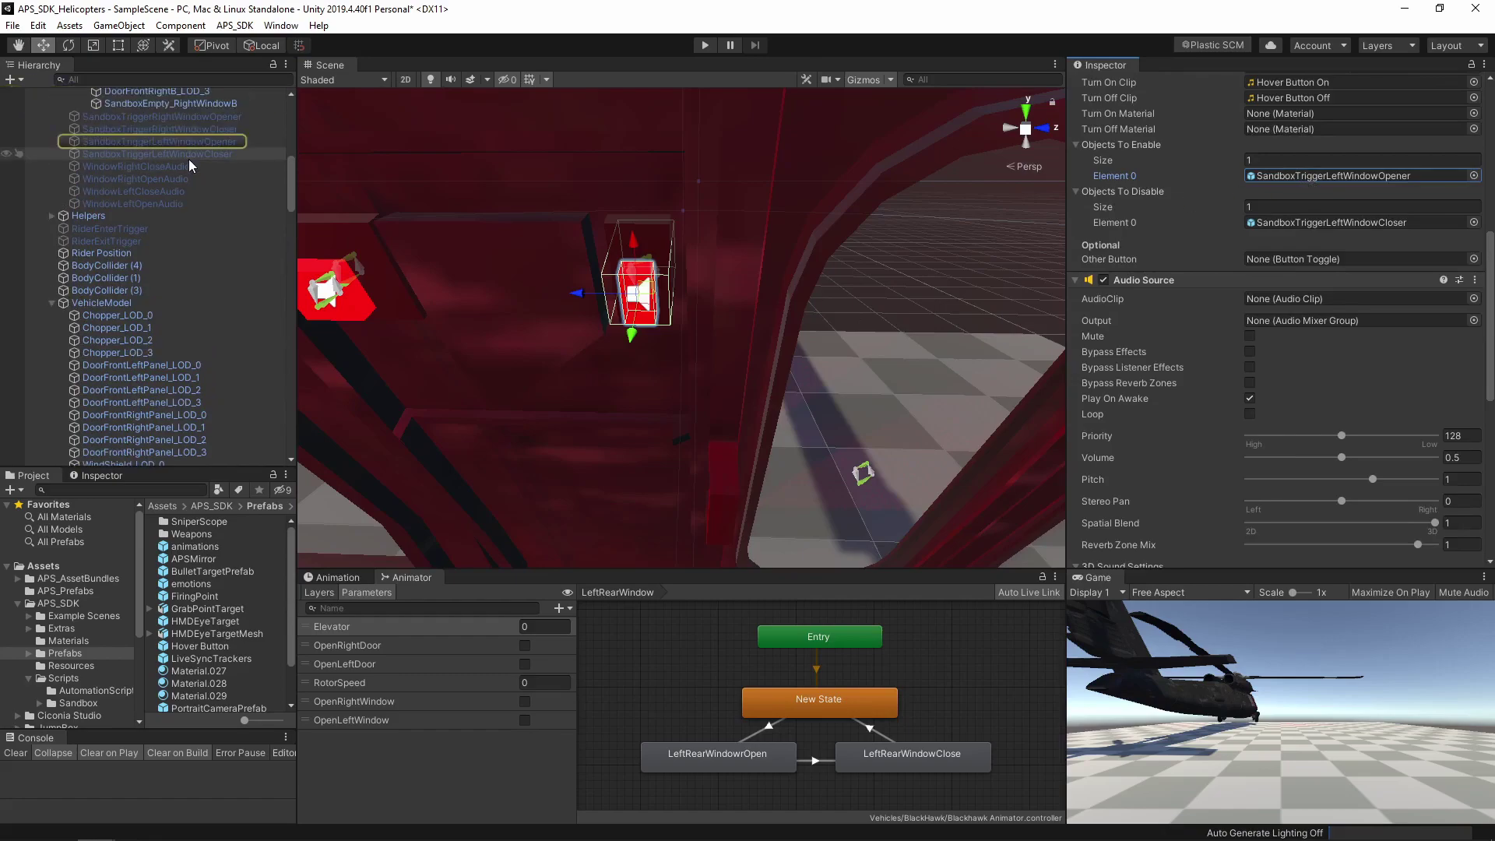
{"action": "left_click", "coordinate": [223, 142]}
{"action": "left_click", "coordinate": [222, 153]}
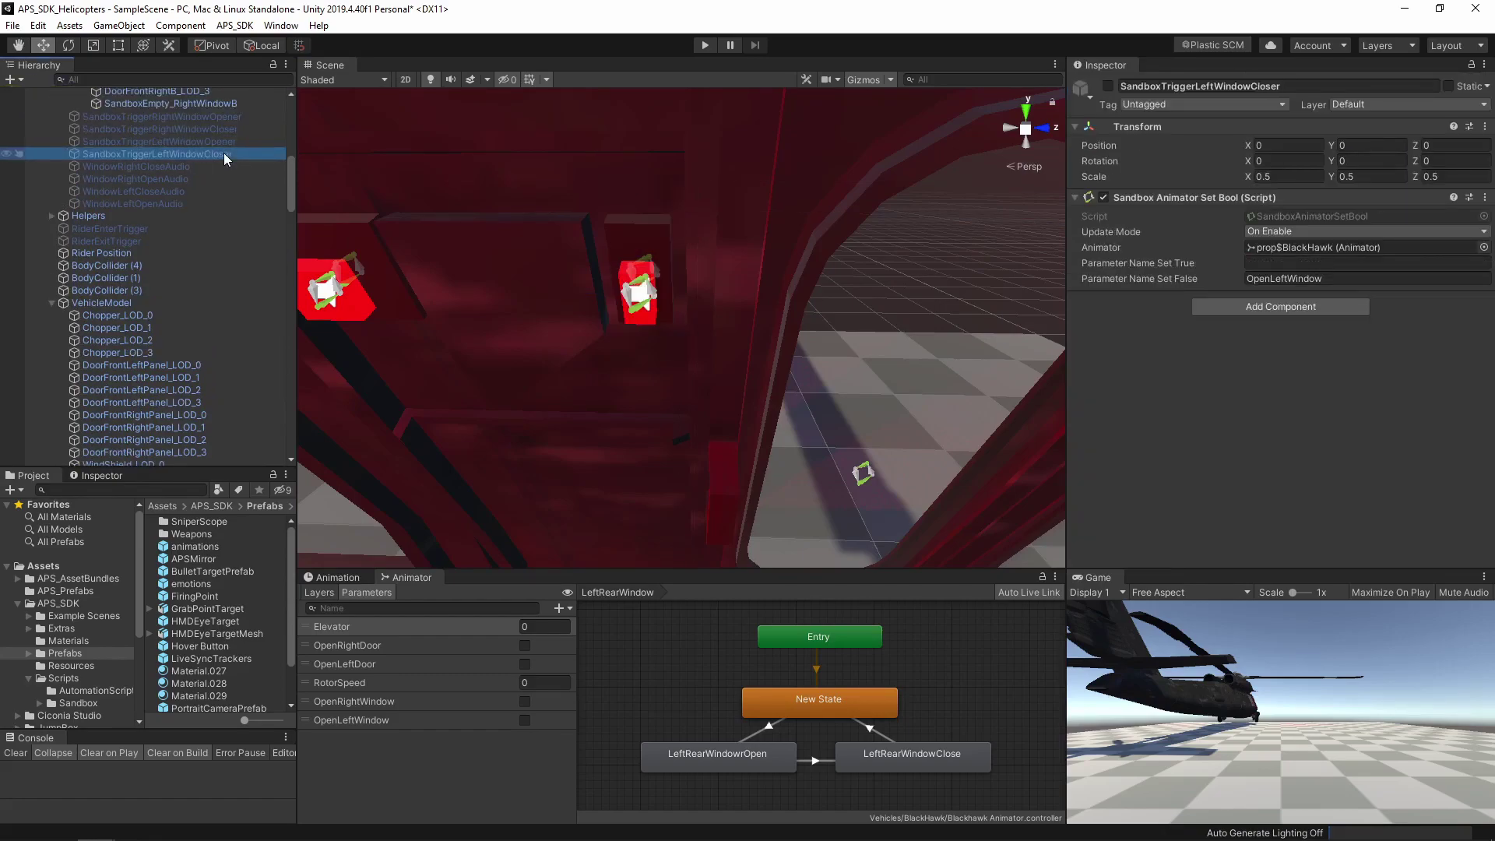
{"action": "left_click", "coordinate": [219, 146]}
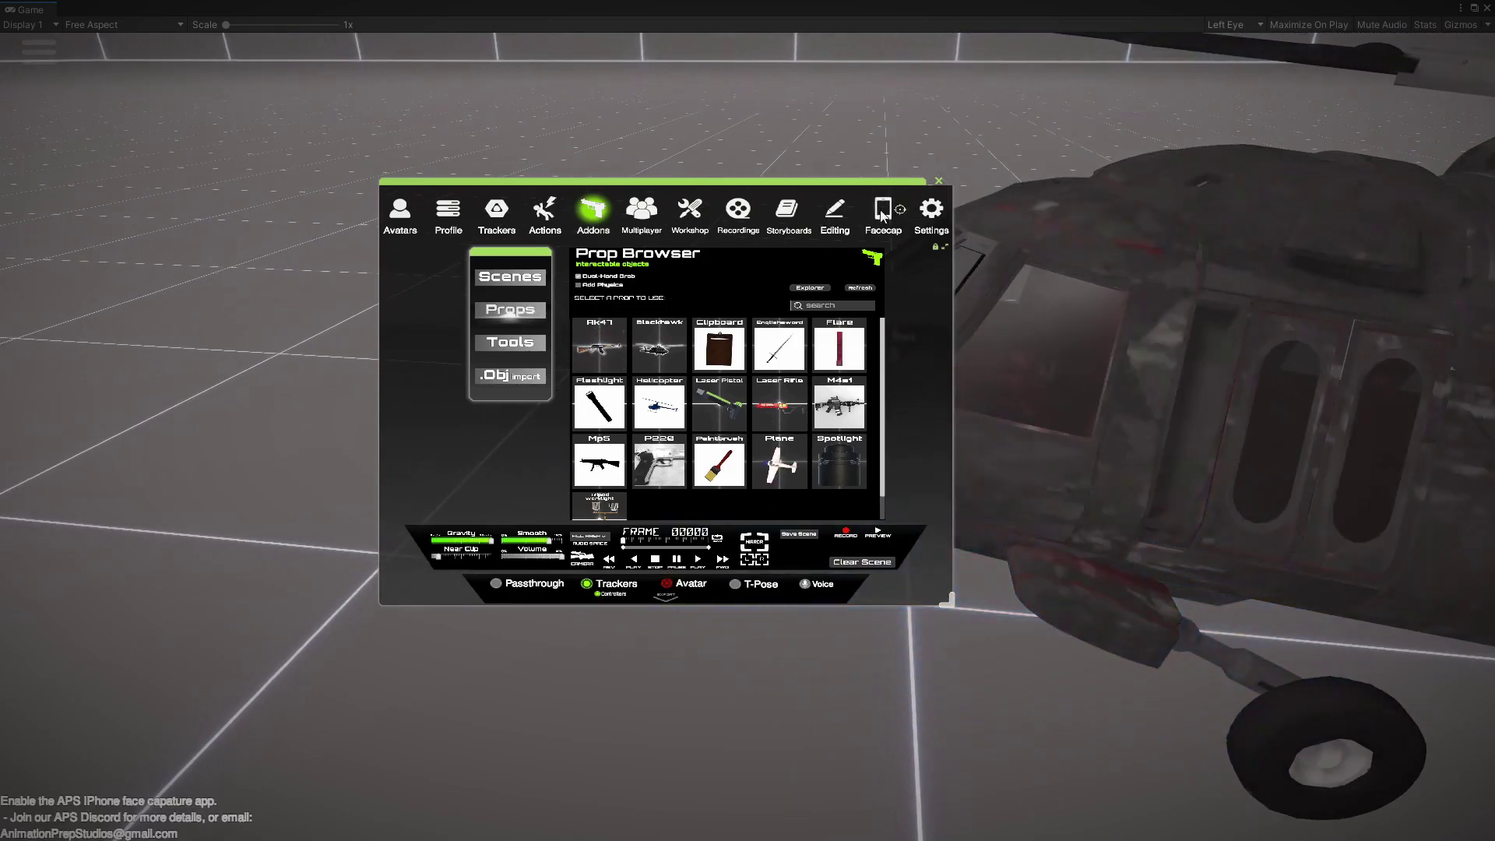
Step: Dismiss the Prop Browser with Escape to view the Blackhawk helicopter's left side
{"action": "key", "text": "Escape"}
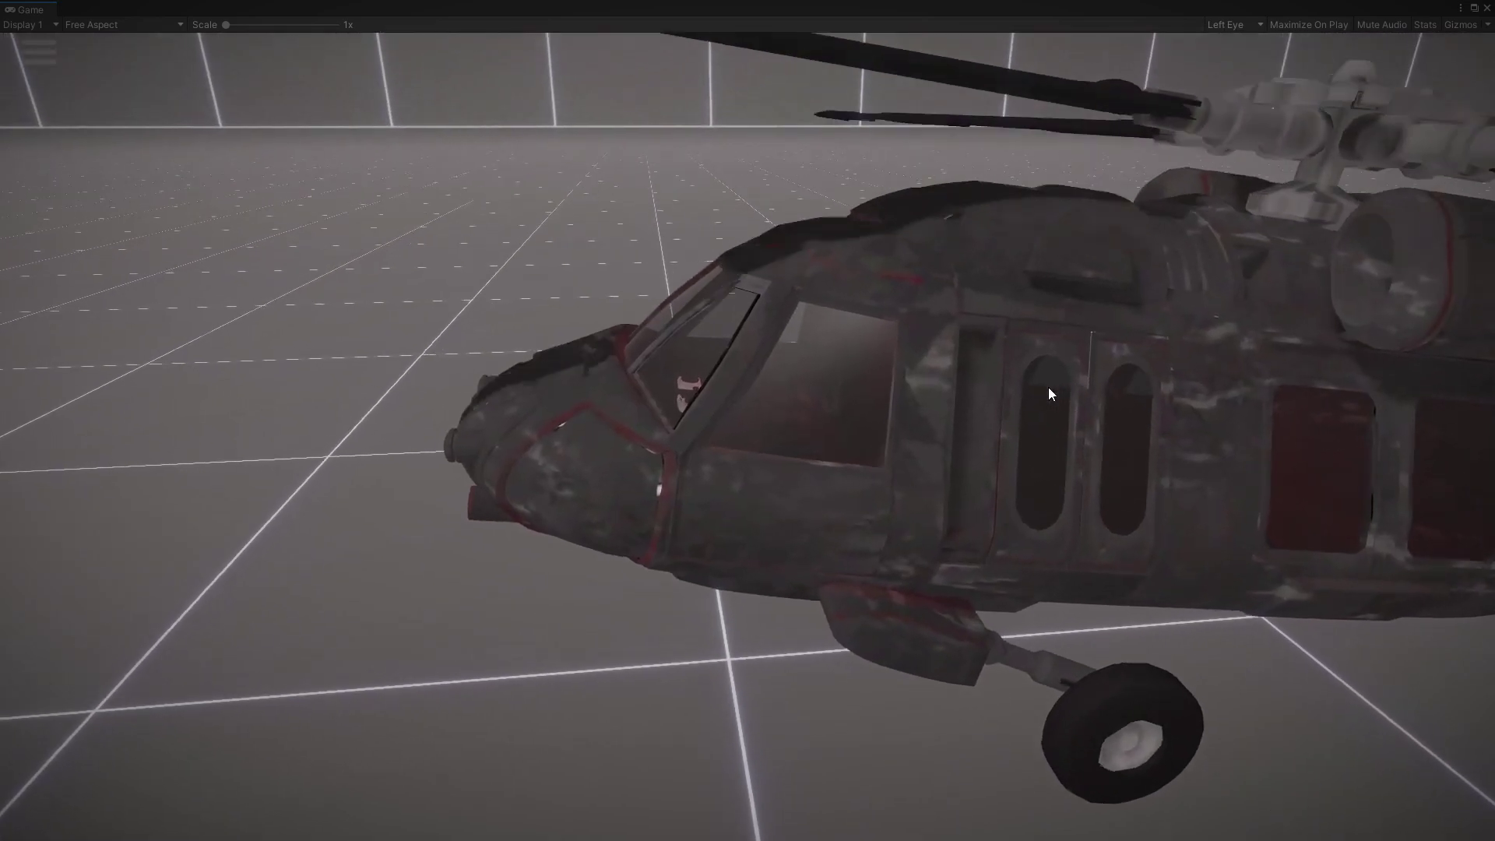